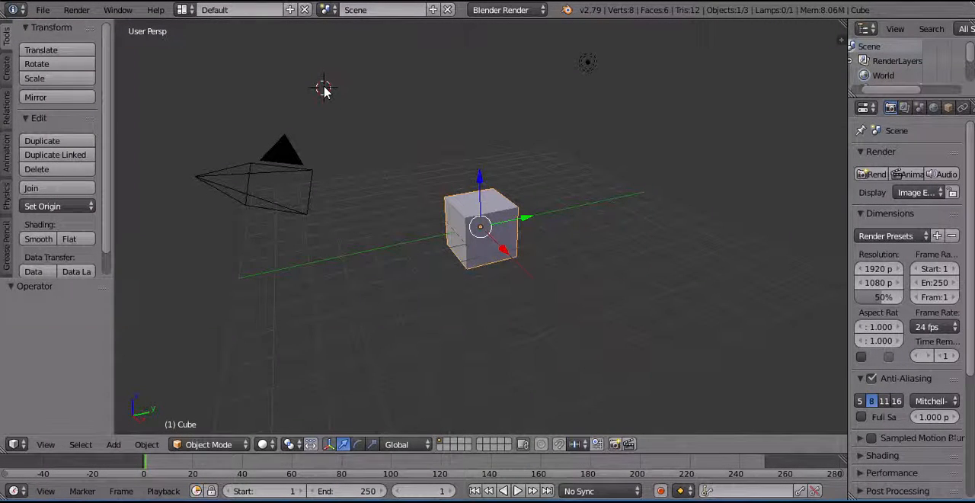
Switch to the front orthographic view and delete the default cube.
{"action": "key", "text": "KP_5"}
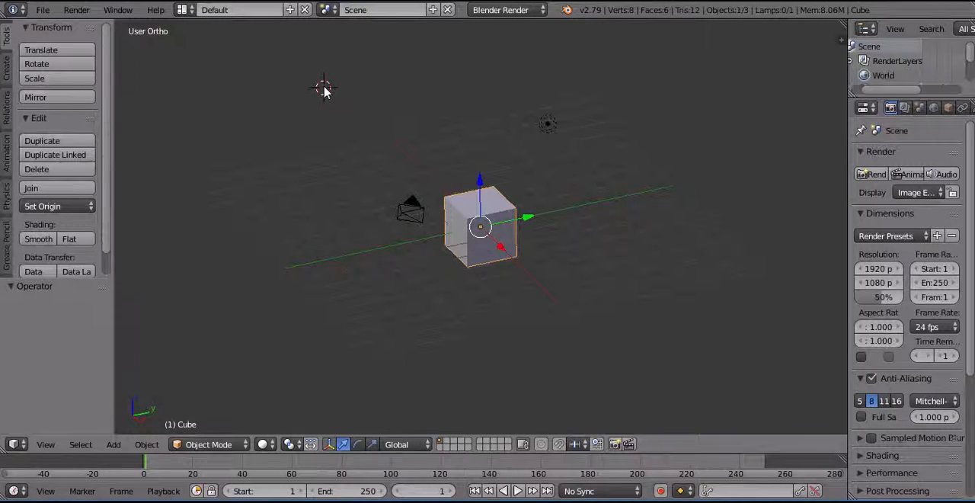
{"action": "key", "text": "KP_1"}
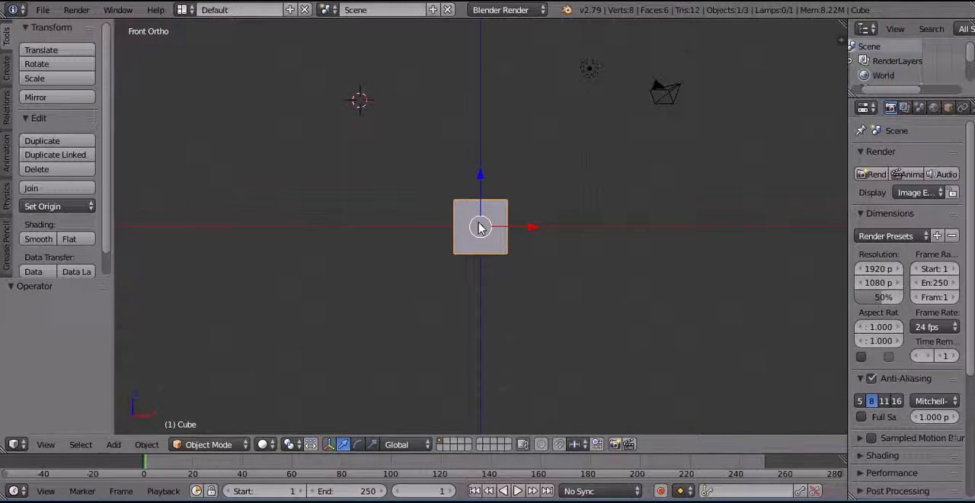
{"action": "key", "text": "x"}
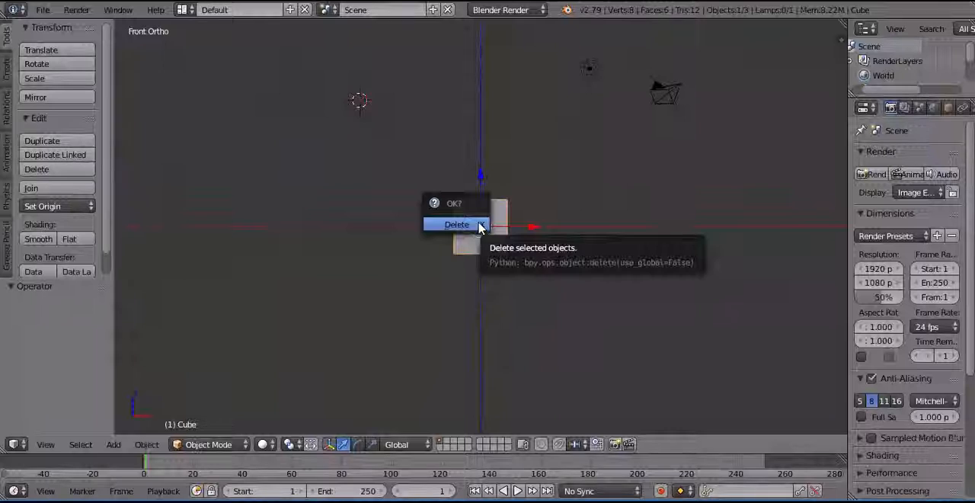
{"action": "left_click", "coordinate": [479, 226]}
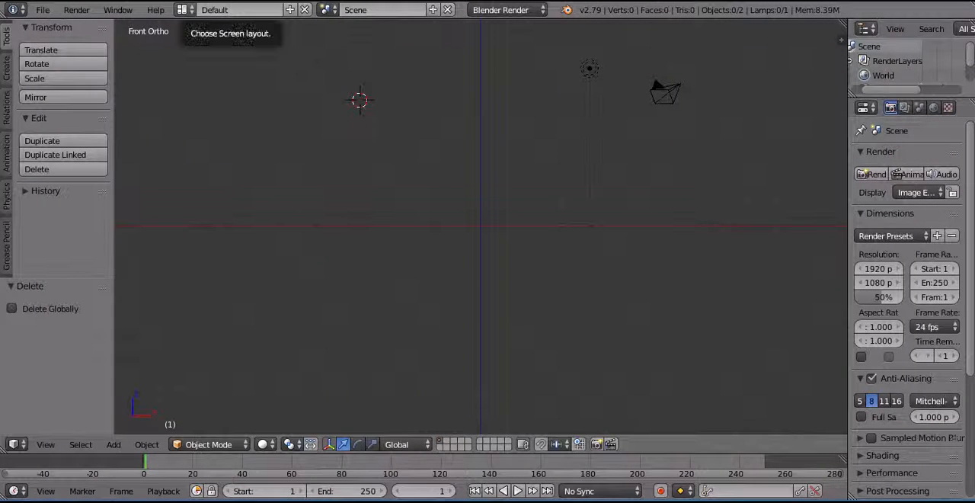
Snap the 3D cursor to the center of the scene.
{"action": "left_click", "coordinate": [291, 126]}
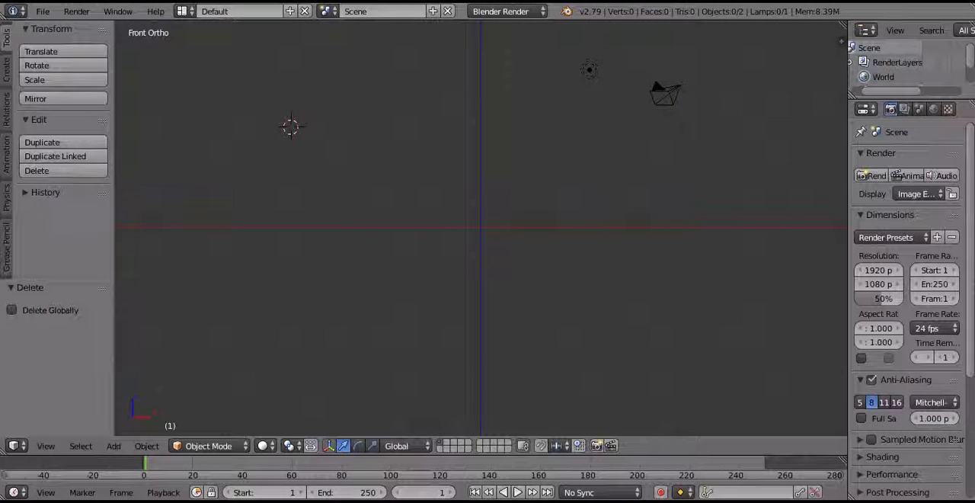
{"action": "left_click", "coordinate": [360, 208]}
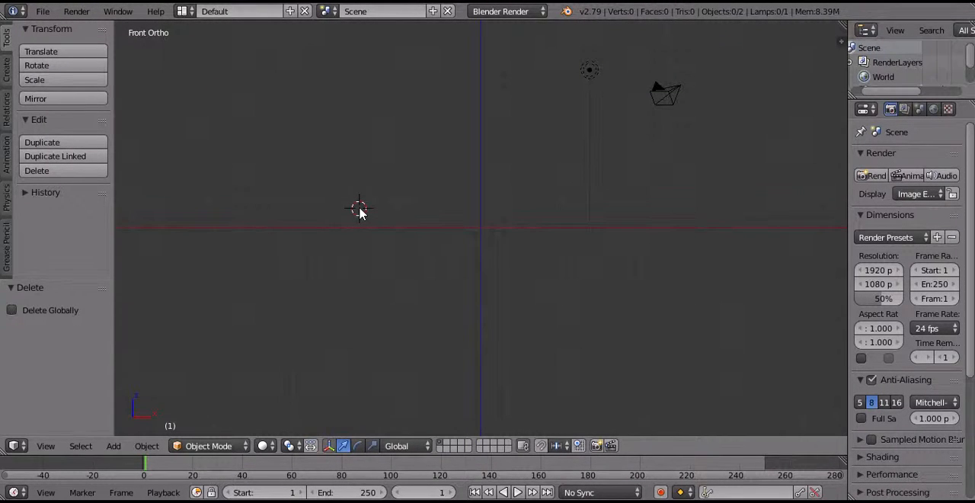
{"action": "key", "text": "shift+s"}
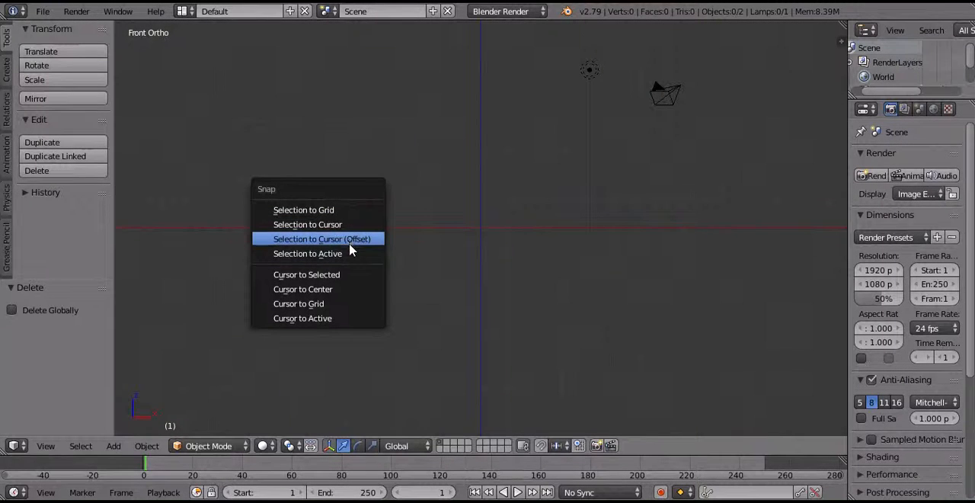
{"action": "left_click", "coordinate": [341, 294]}
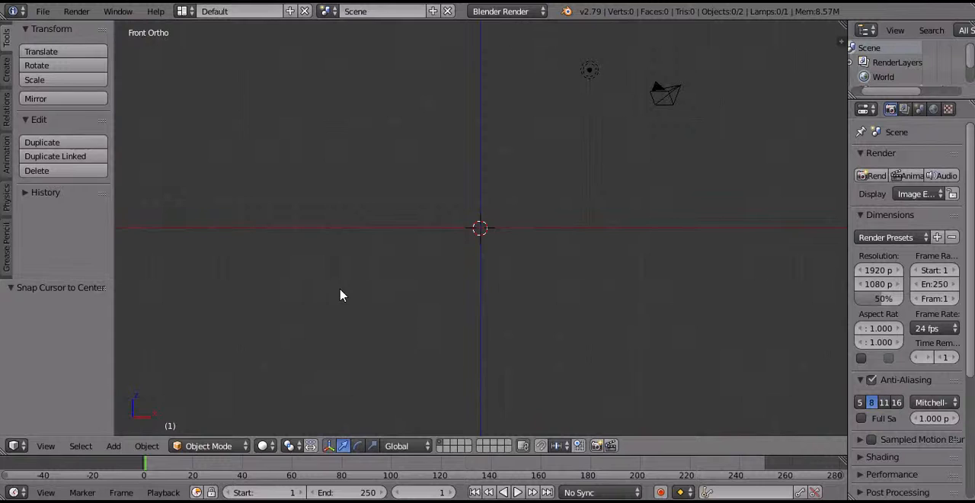
Add a UV sphere at the 3D cursor and scale it to 0.7.
{"action": "key", "text": "shift+a"}
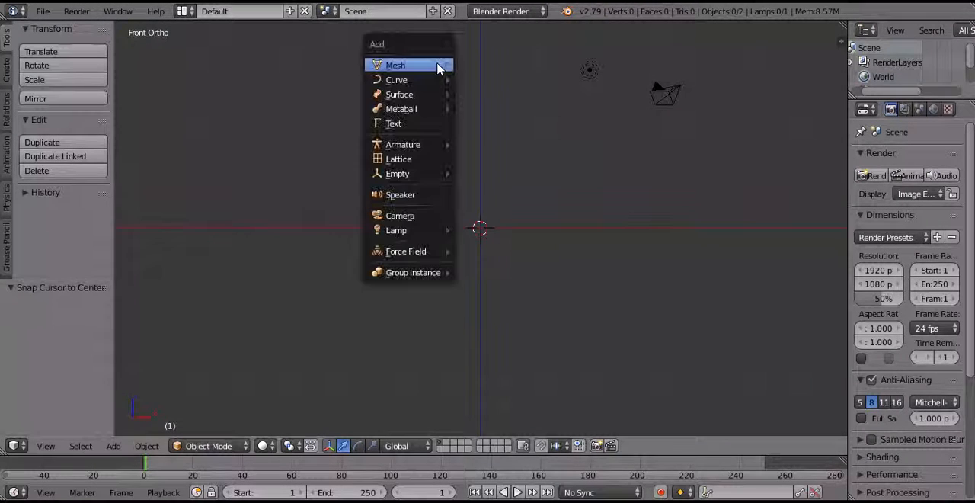
{"action": "mouse_move", "coordinate": [438, 69]}
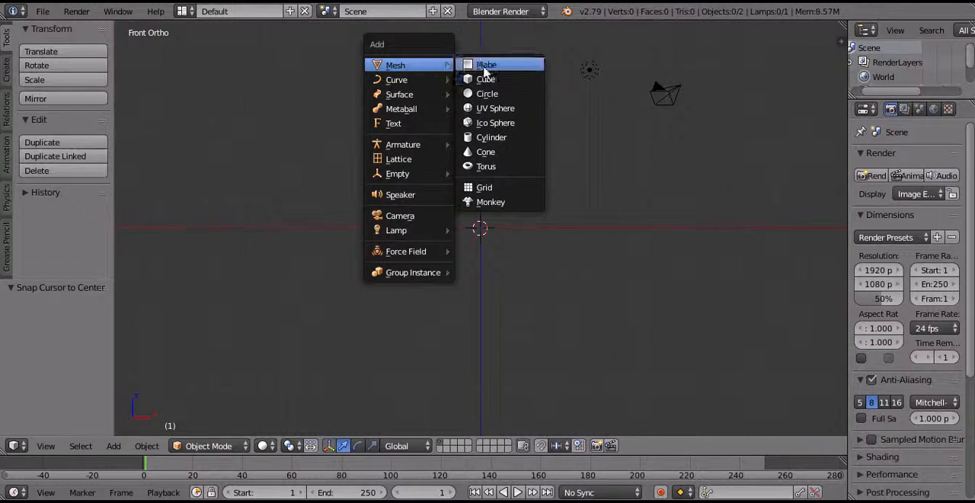
{"action": "left_click", "coordinate": [512, 113]}
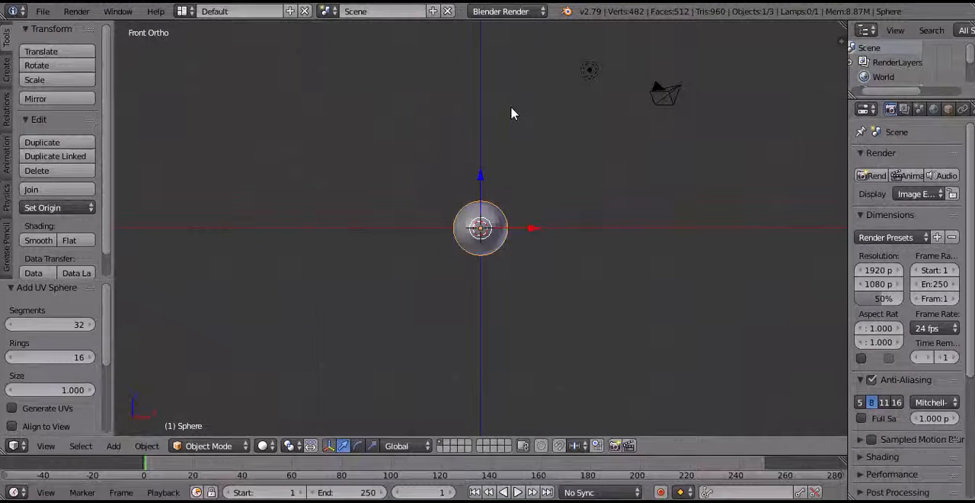
{"action": "type", "text": "s"}
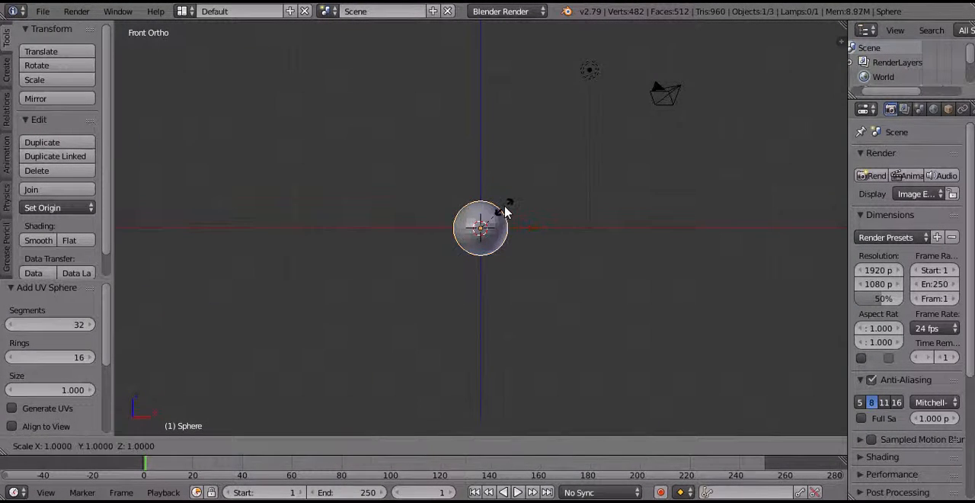
{"action": "type", "text": "0.7"}
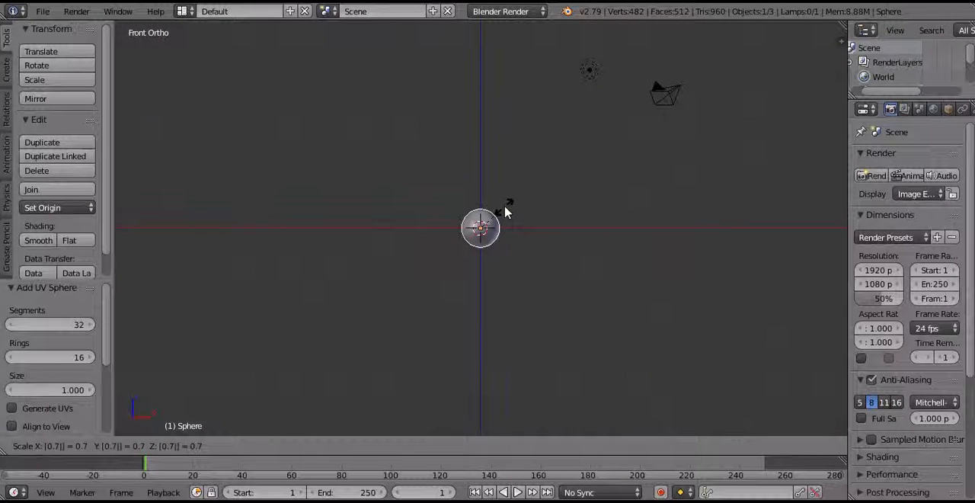
{"action": "key", "text": "Return"}
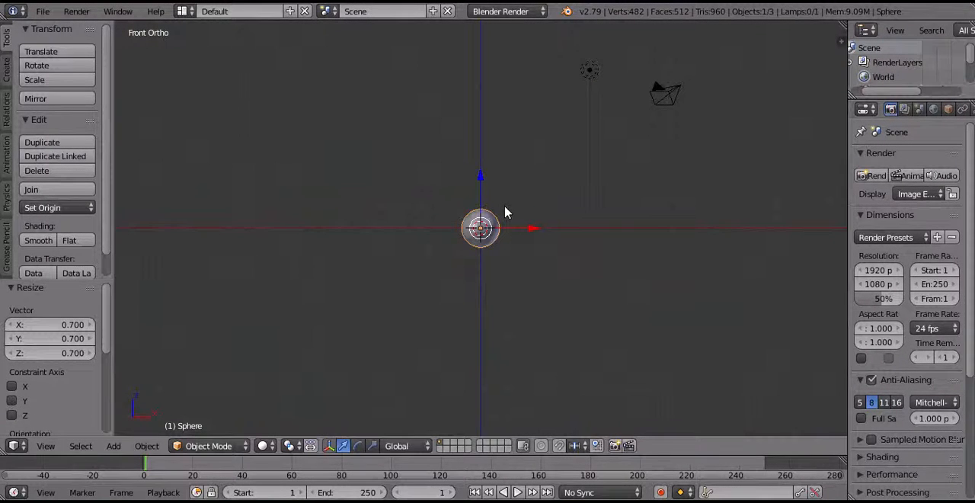
Show the object's transform properties and set the sphere's X location to 2.
{"action": "key", "text": "n"}
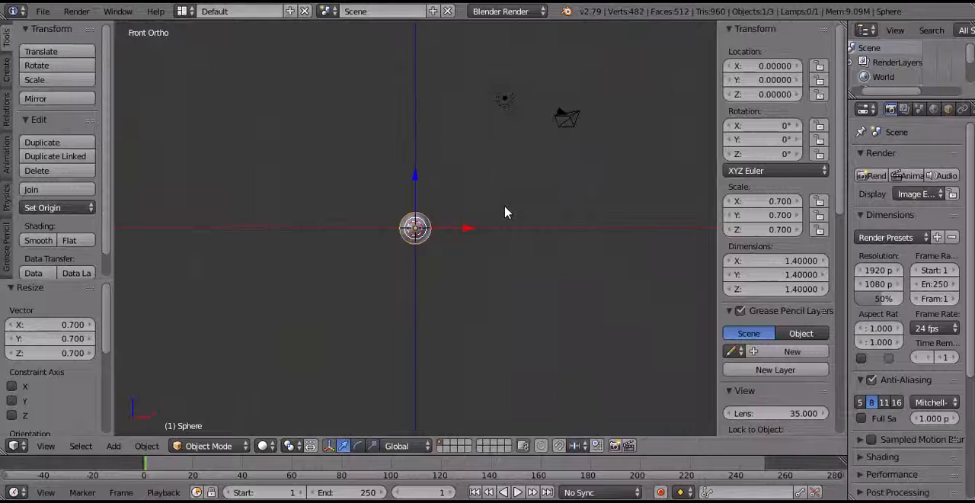
{"action": "left_click", "coordinate": [771, 66]}
{"action": "type", "text": "2"}
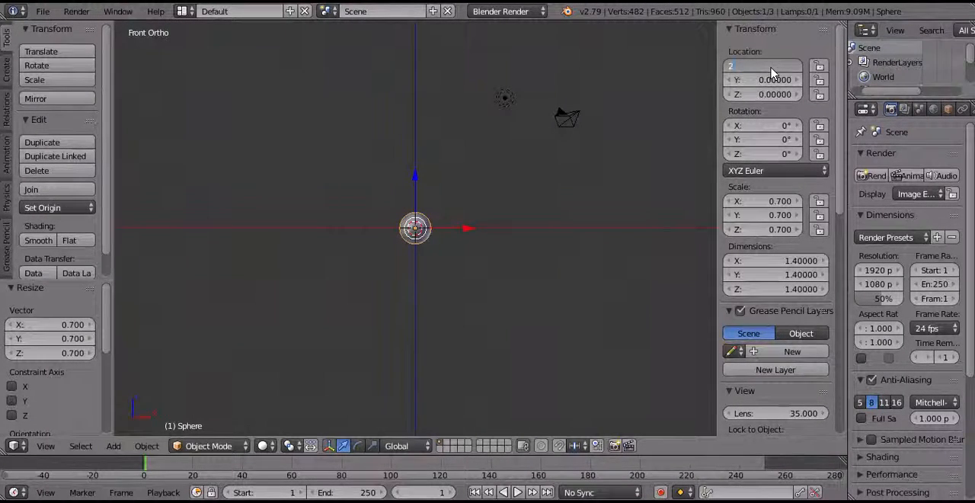
{"action": "key", "text": "Return"}
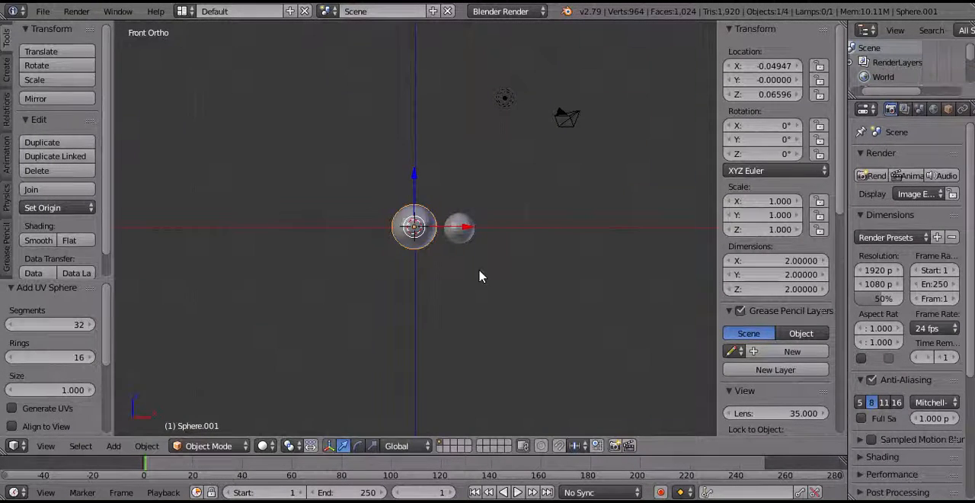
Select the smaller sphere and insert location keyframes for it at frame 1.
{"action": "right_click", "coordinate": [457, 232]}
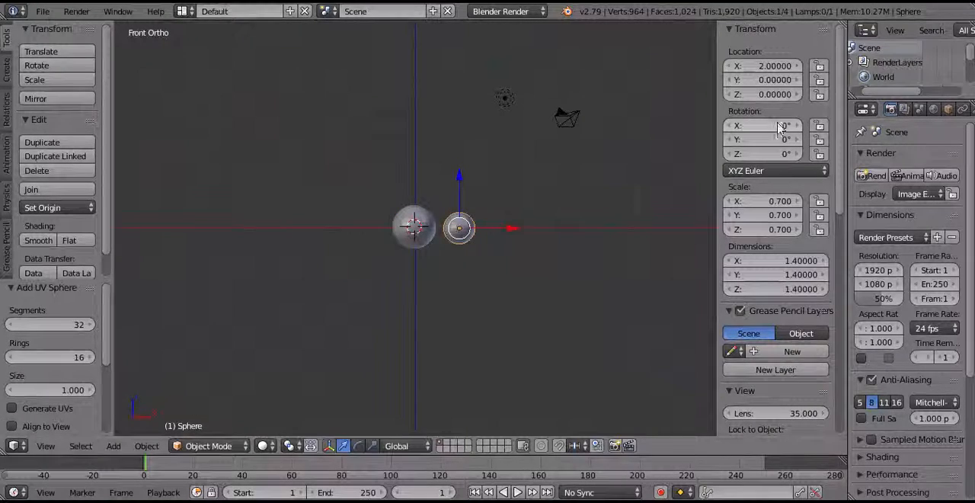
{"action": "right_click", "coordinate": [762, 80]}
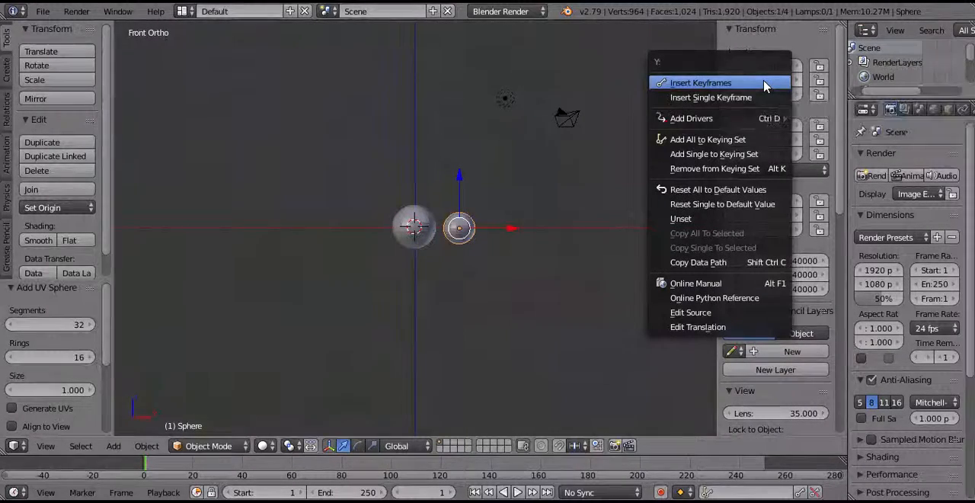
{"action": "left_click", "coordinate": [765, 83]}
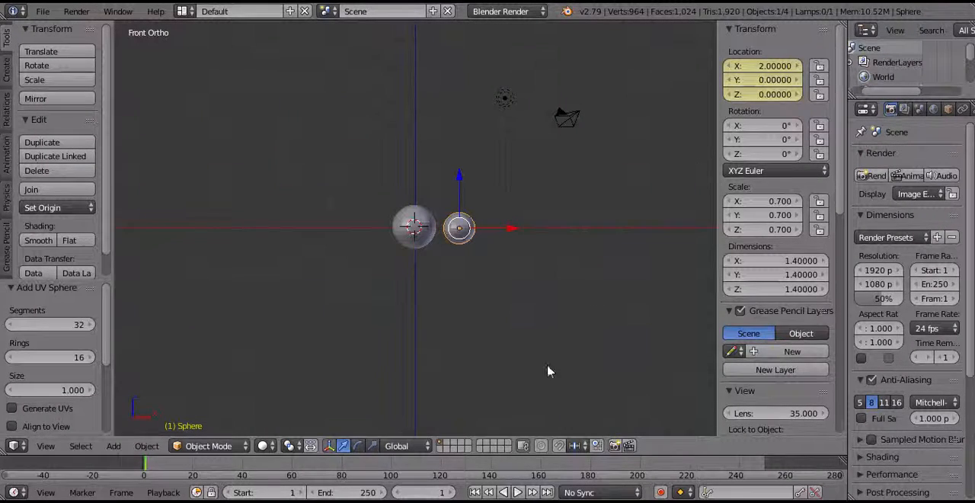
At frame 150, set the smaller sphere's X location to 1 and keyframe its location.
{"action": "left_click", "coordinate": [408, 493]}
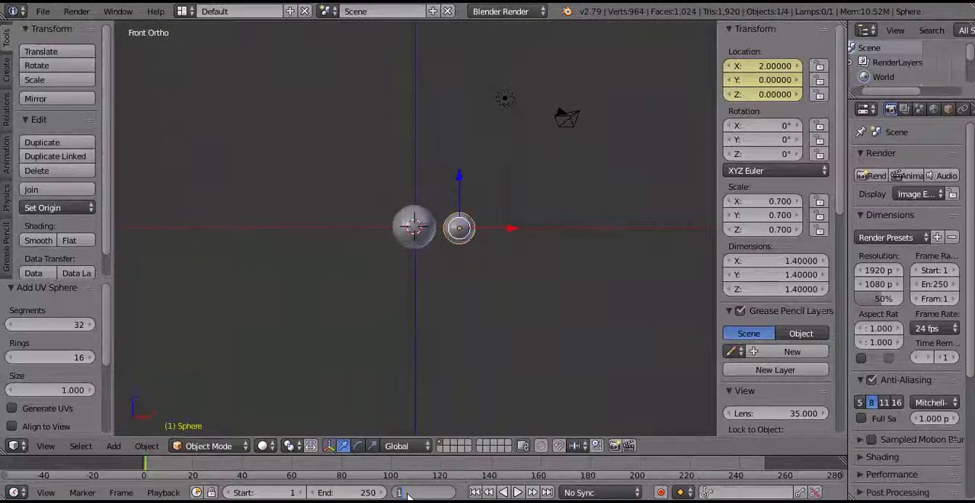
{"action": "type", "text": "150"}
{"action": "key", "text": "Return"}
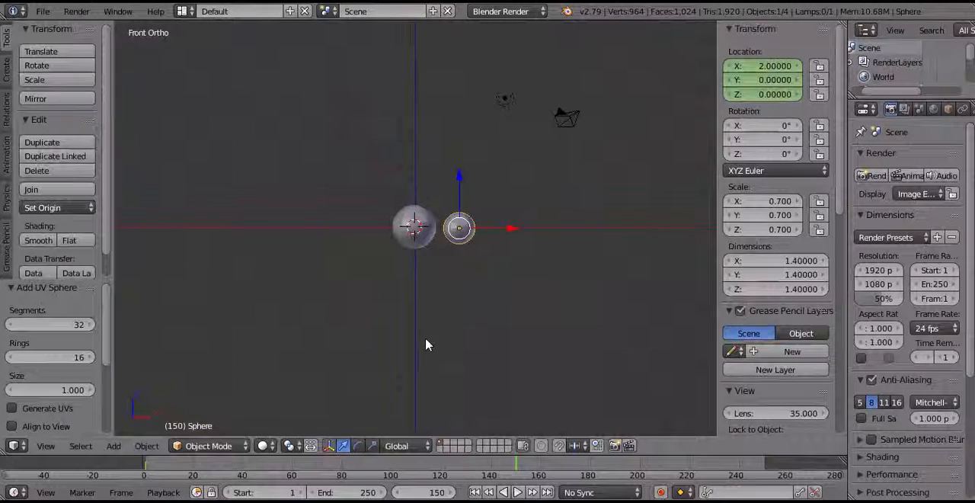
{"action": "left_click", "coordinate": [779, 65]}
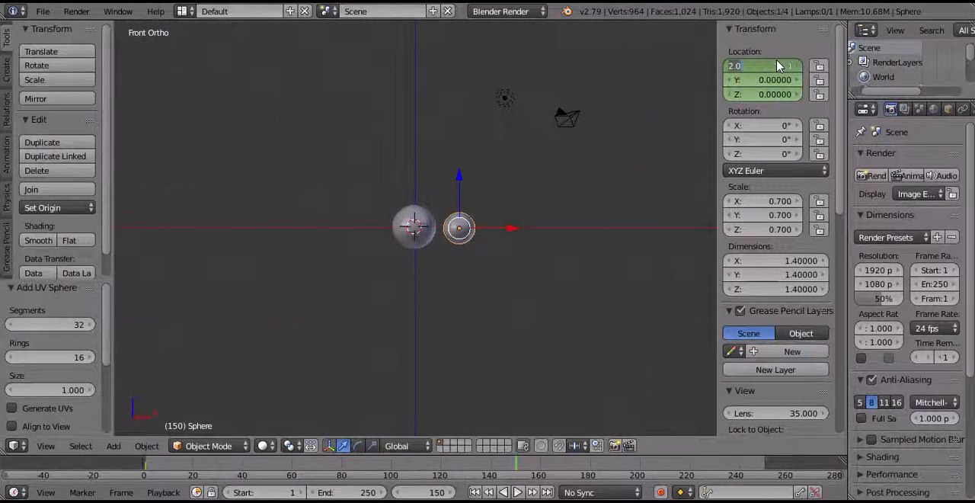
{"action": "type", "text": "1"}
{"action": "key", "text": "Return"}
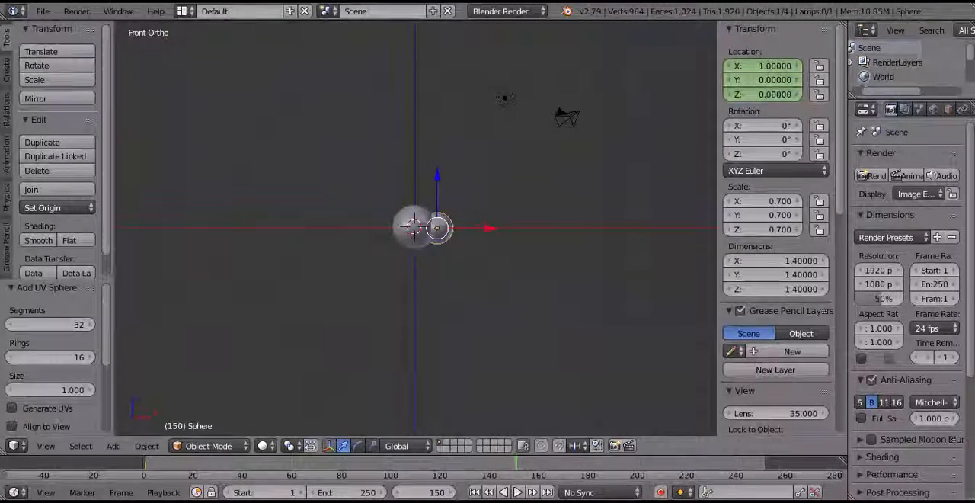
{"action": "key", "text": "i"}
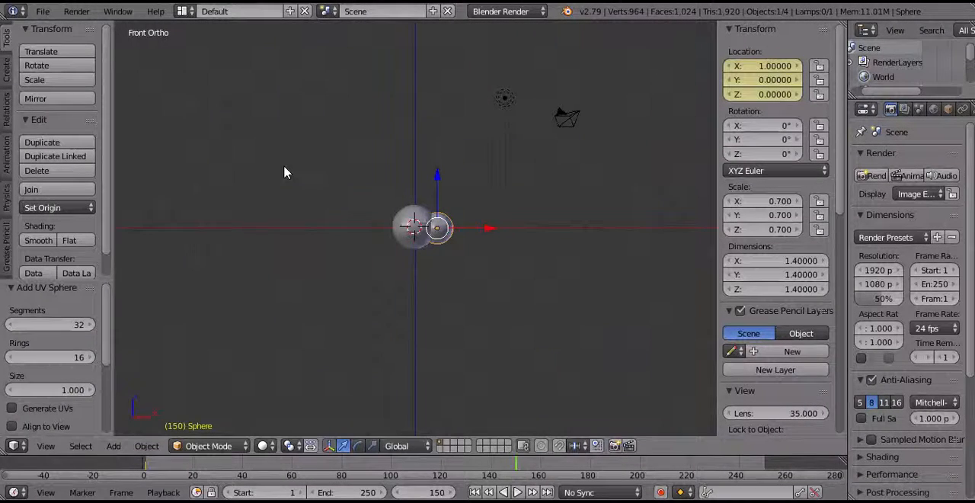
Place the 3D cursor in empty space above and left of the spheres and hide the transform properties.
{"action": "left_click", "coordinate": [283, 167]}
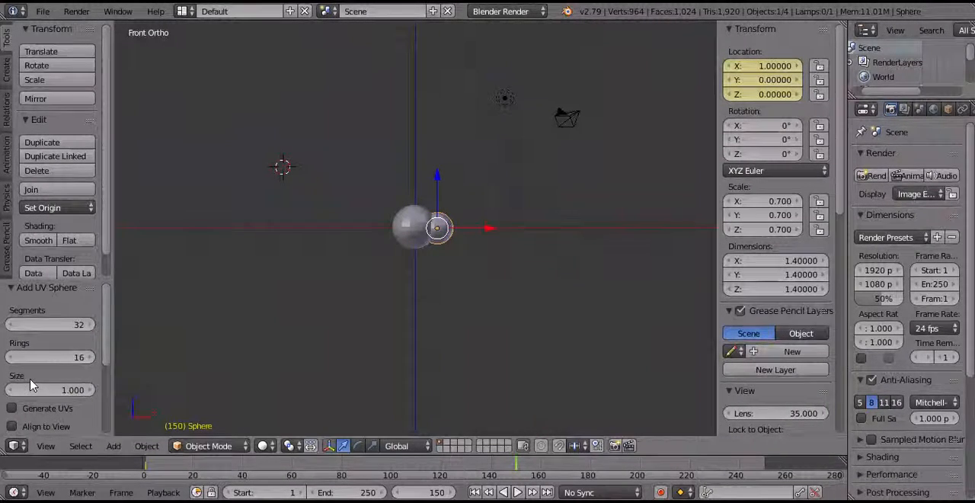
{"action": "left_click", "coordinate": [21, 447]}
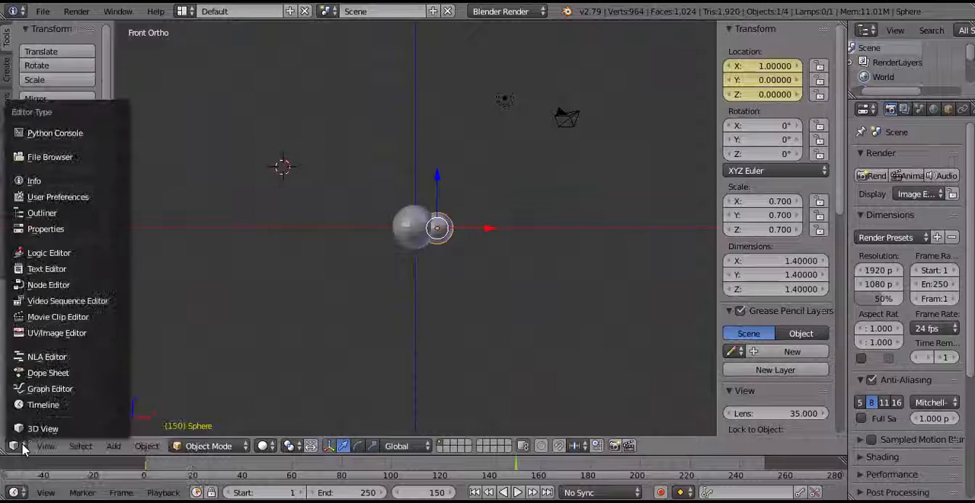
{"action": "left_click", "coordinate": [43, 428]}
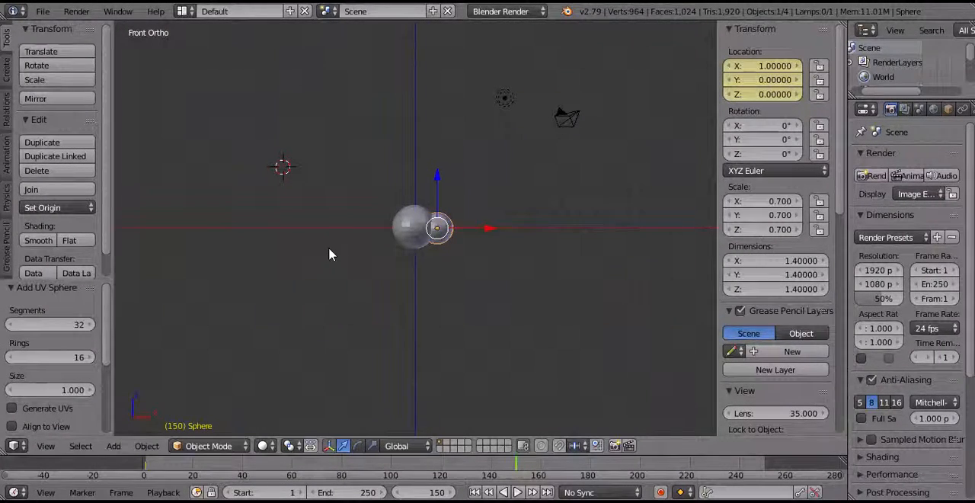
{"action": "key", "text": "n"}
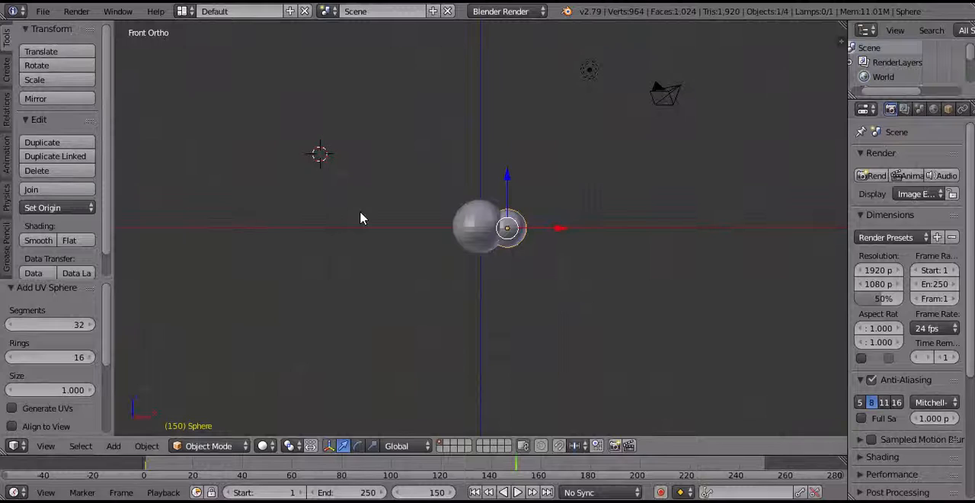
Add a torus at the 3D cursor and rotate it 90° about the global Y axis.
{"action": "key", "text": "shift+a"}
{"action": "mouse_move", "coordinate": [363, 219]}
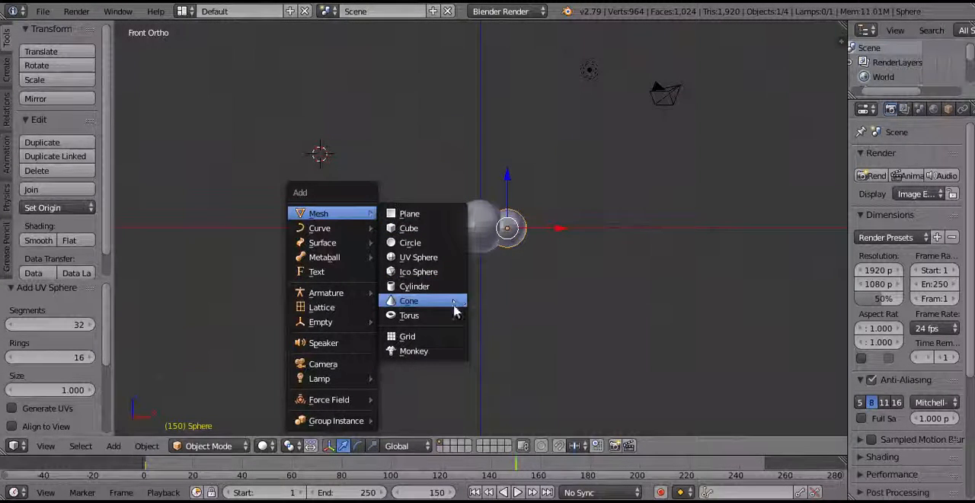
{"action": "left_click", "coordinate": [449, 318]}
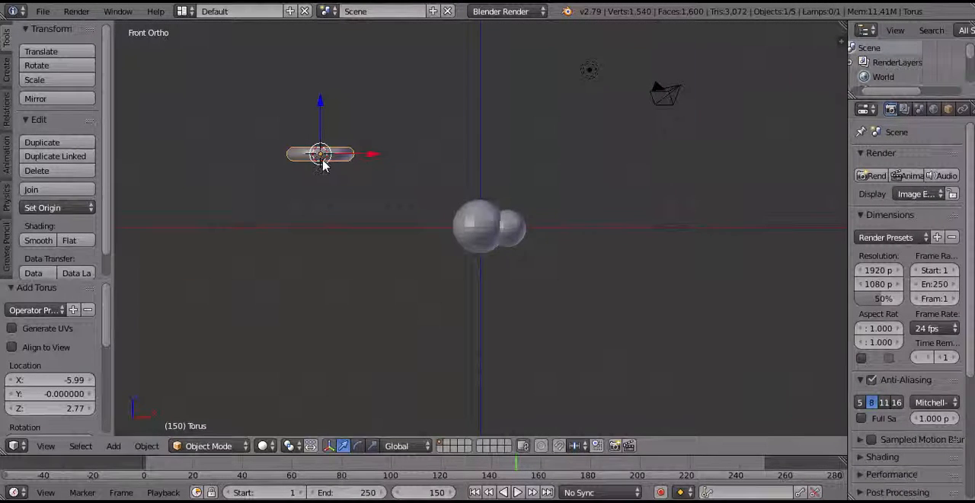
{"action": "key", "text": "r"}
{"action": "key", "text": "y"}
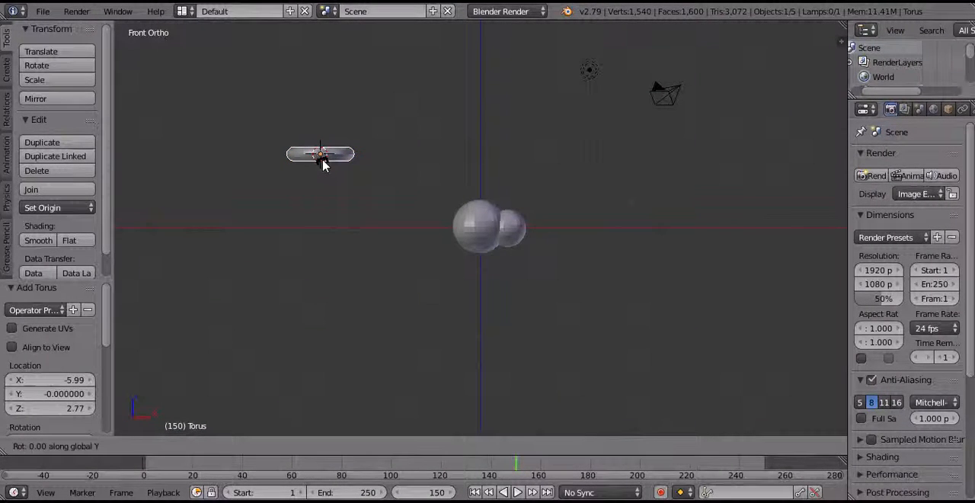
{"action": "key", "text": "9"}
{"action": "key", "text": "0"}
{"action": "key", "text": "Return"}
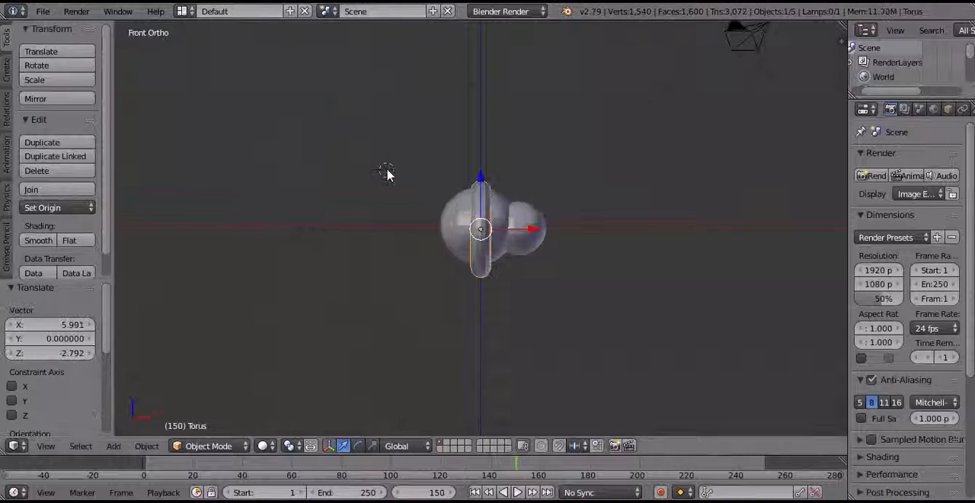
Add a Subdivision Surface modifier to the large sphere, set its view subdivisions to 2 and apply it.
{"action": "scroll", "coordinate": [446, 251], "scroll_direction": "up", "scroll_amount": 3}
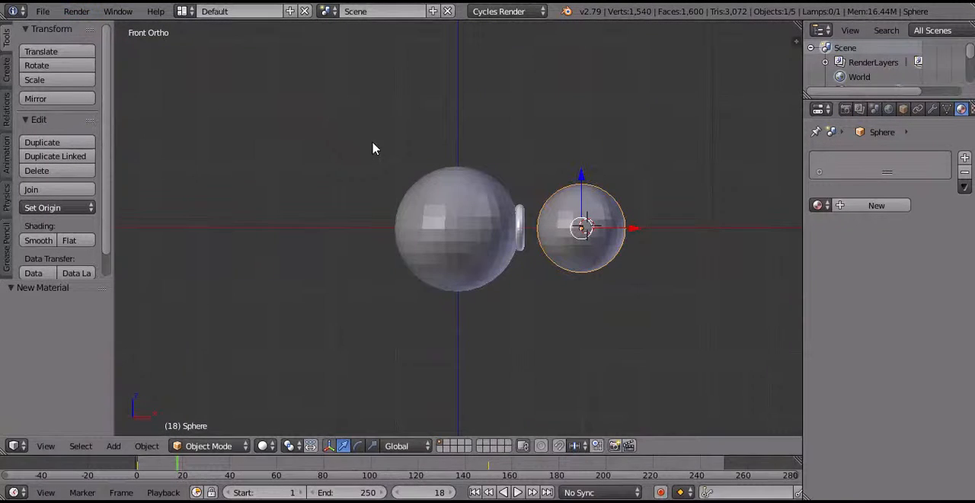
{"action": "right_click", "coordinate": [463, 239]}
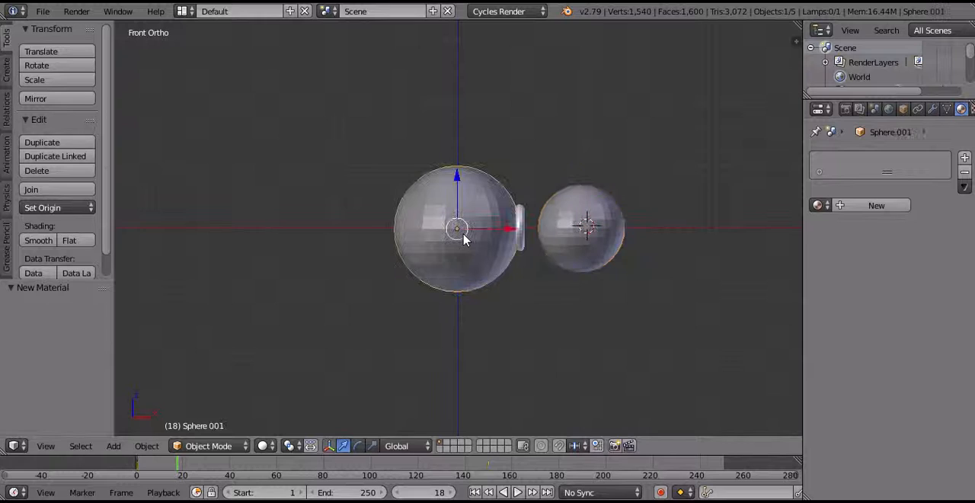
{"action": "left_click", "coordinate": [903, 110]}
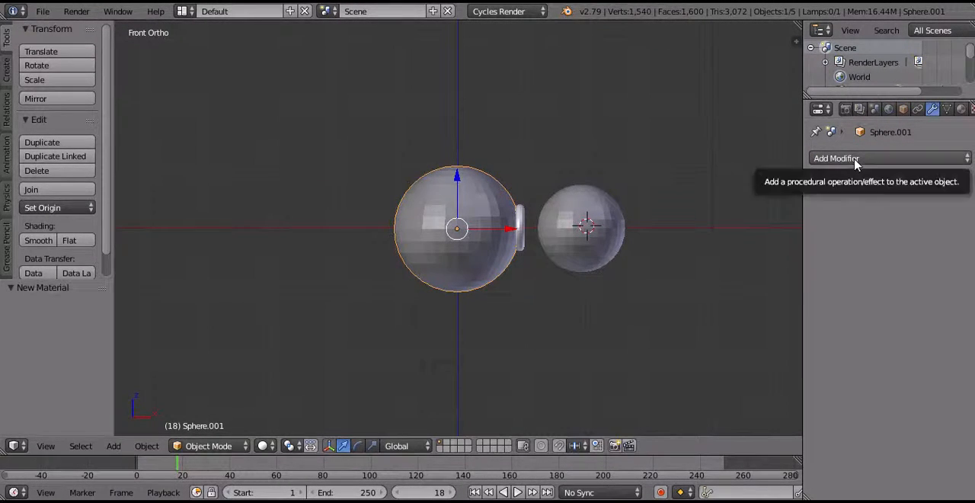
{"action": "left_click", "coordinate": [857, 160]}
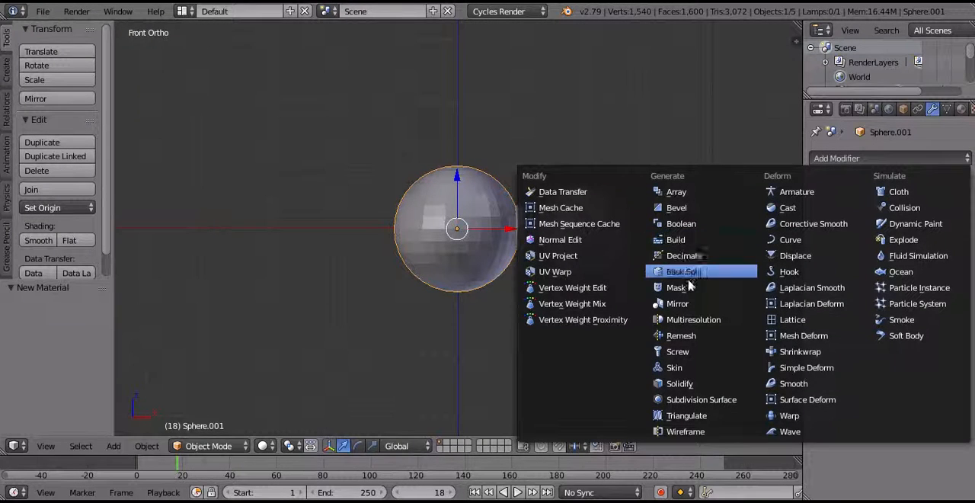
{"action": "left_click", "coordinate": [690, 401]}
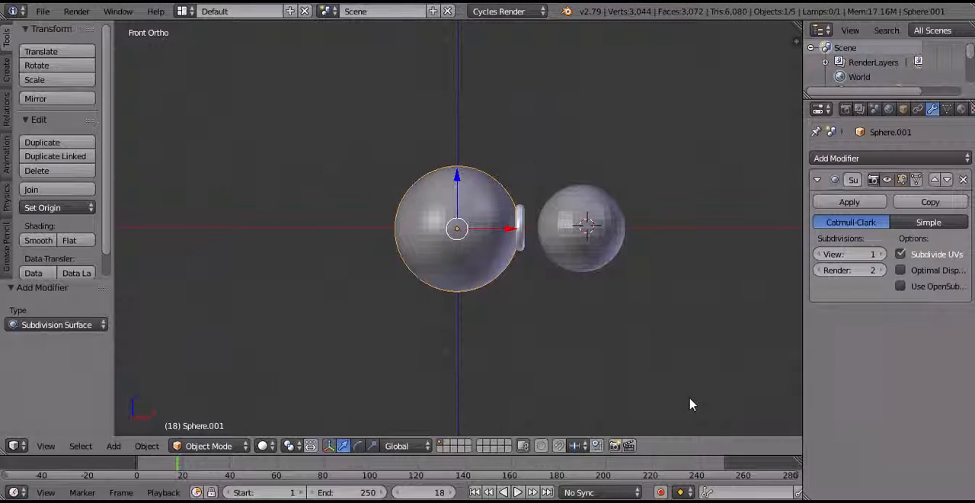
{"action": "left_click", "coordinate": [879, 255]}
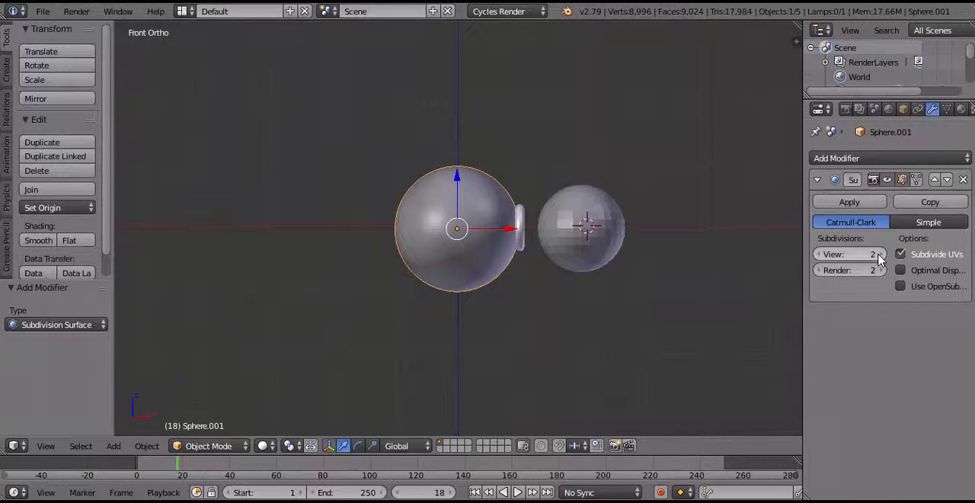
{"action": "left_click", "coordinate": [850, 202]}
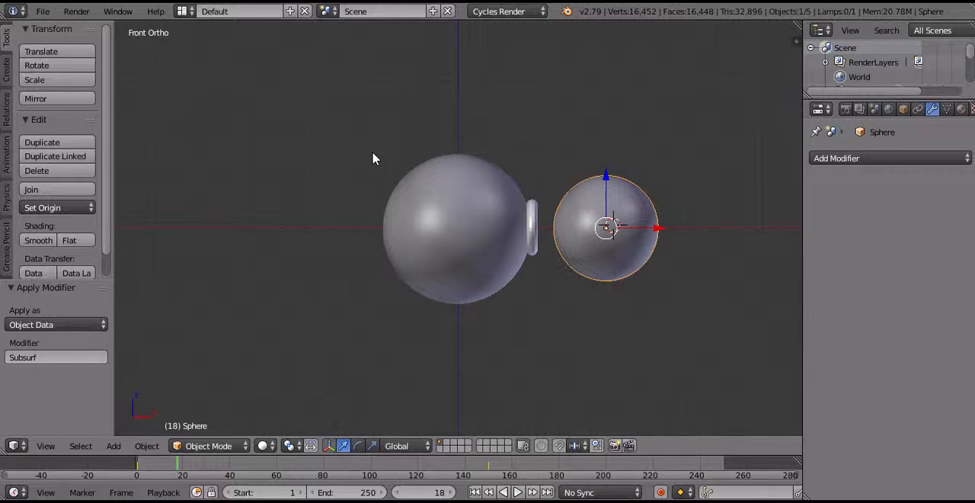
Change the lamp type to Sun and set its X rotation to 245°.
{"action": "scroll", "coordinate": [372, 157], "scroll_direction": "up", "scroll_amount": 1}
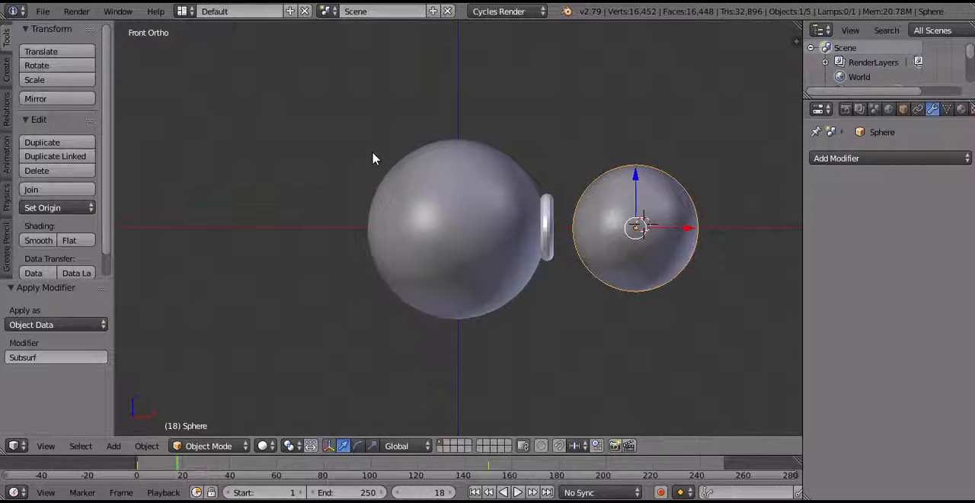
{"action": "scroll", "coordinate": [373, 157], "scroll_direction": "down", "scroll_amount": 7}
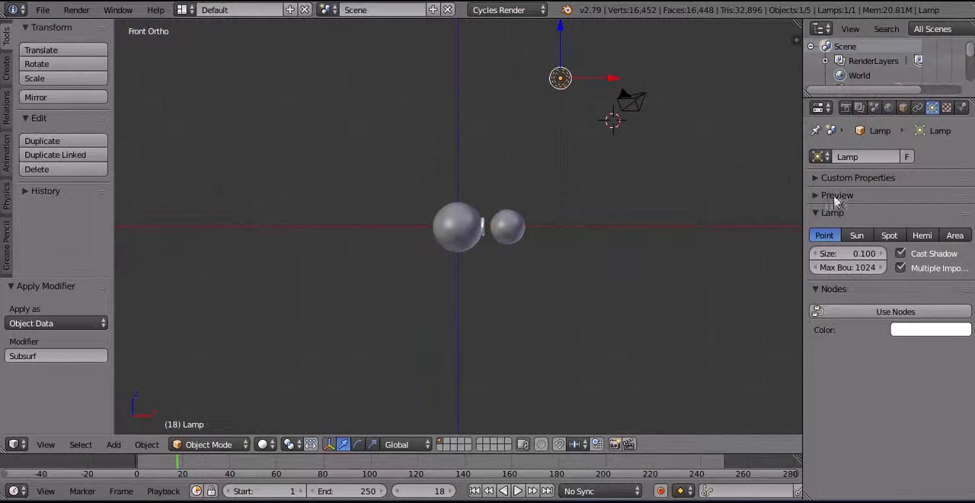
{"action": "left_click", "coordinate": [857, 236]}
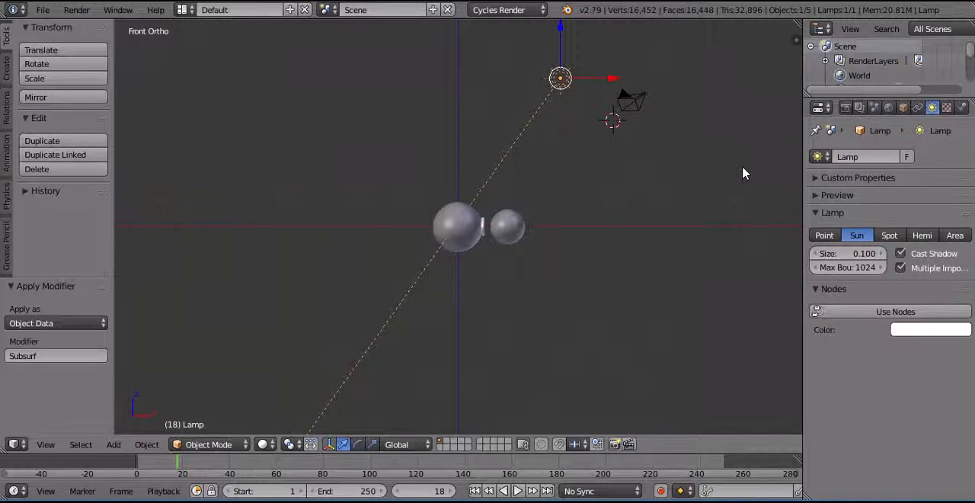
{"action": "key", "text": "n"}
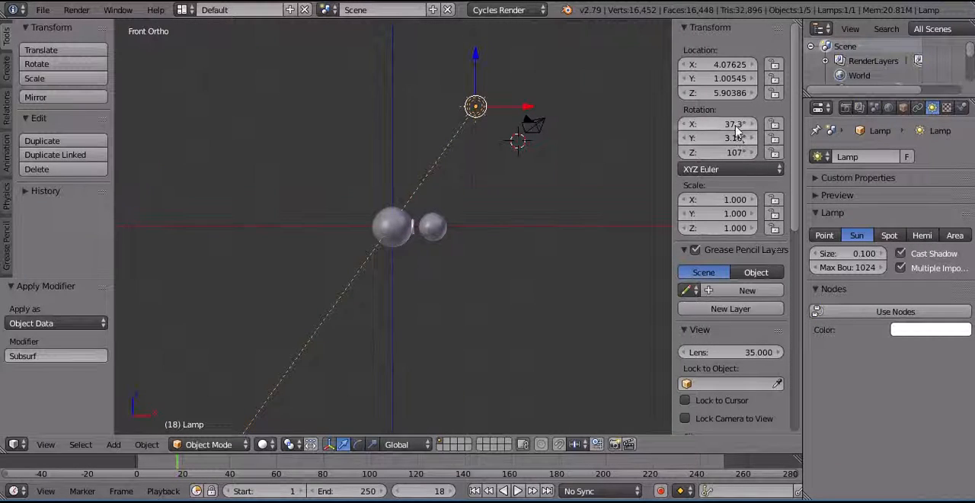
{"action": "left_click", "coordinate": [735, 131]}
{"action": "type", "text": "245"}
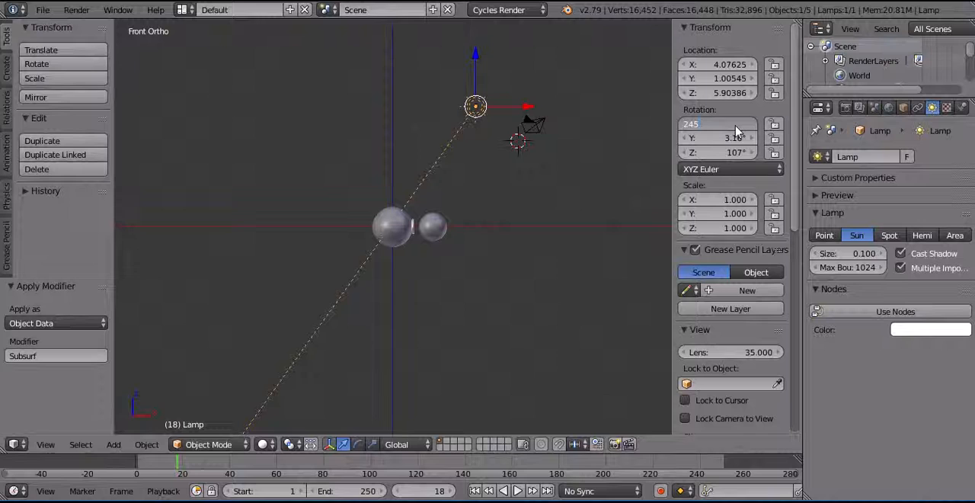
{"action": "key", "text": "Return"}
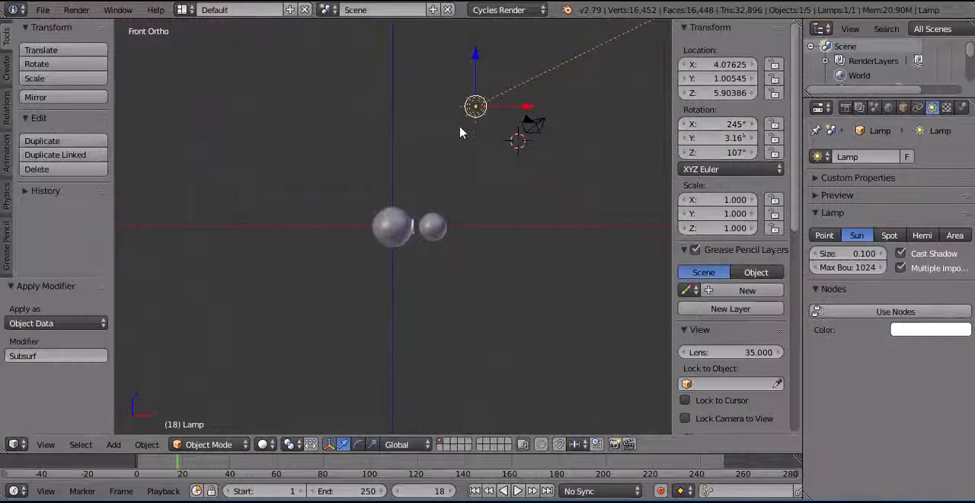
{"action": "key", "text": "n"}
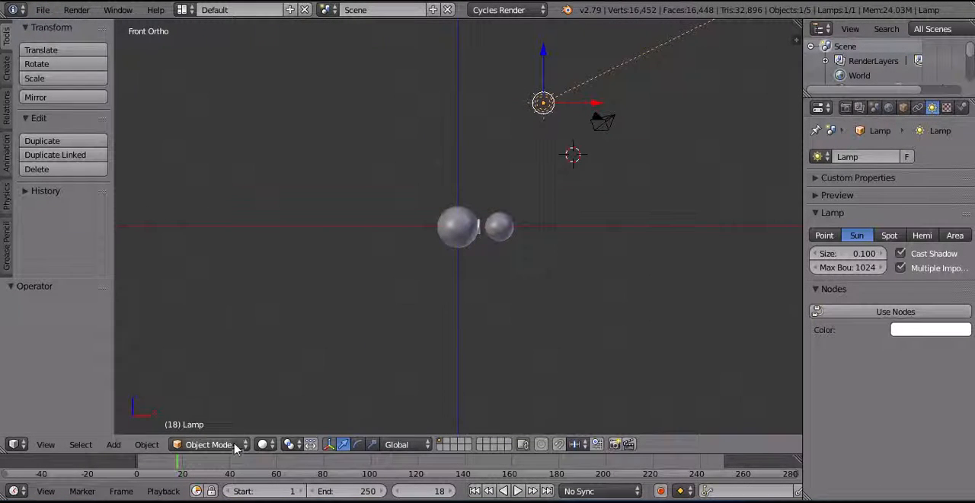
Display the 3D viewport in Rendered shading to preview the sunlit spheres.
{"action": "left_click", "coordinate": [273, 445]}
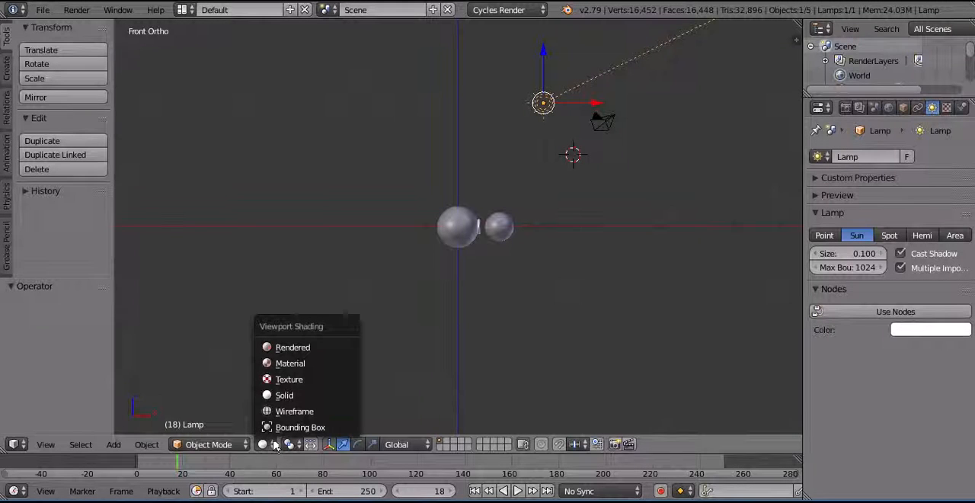
{"action": "left_click", "coordinate": [283, 348]}
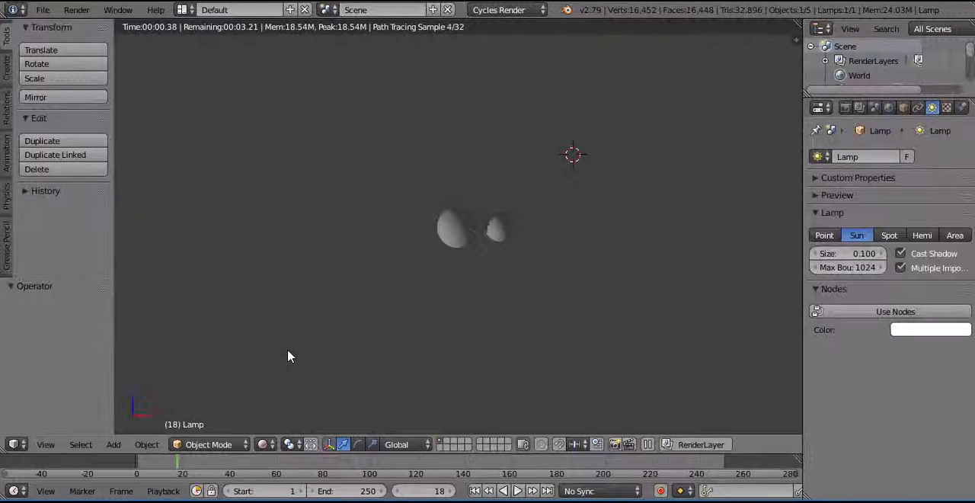
{"action": "scroll", "coordinate": [453, 352], "scroll_direction": "up", "scroll_amount": 3}
{"action": "scroll", "coordinate": [453, 351], "scroll_direction": "up", "scroll_amount": 3}
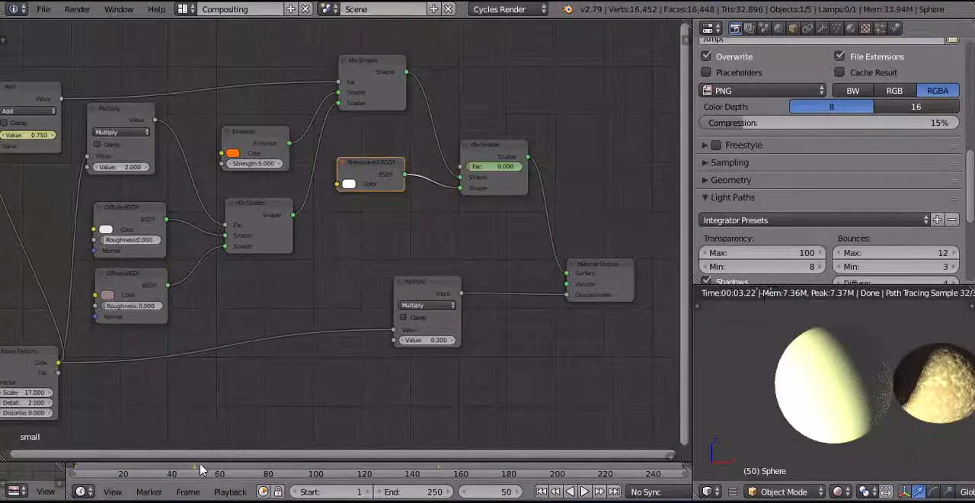
Play the animation in stages from frame 50 and scrub beyond frame 107 to examine the smaller sphere's animated material.
{"action": "key", "text": "alt+a"}
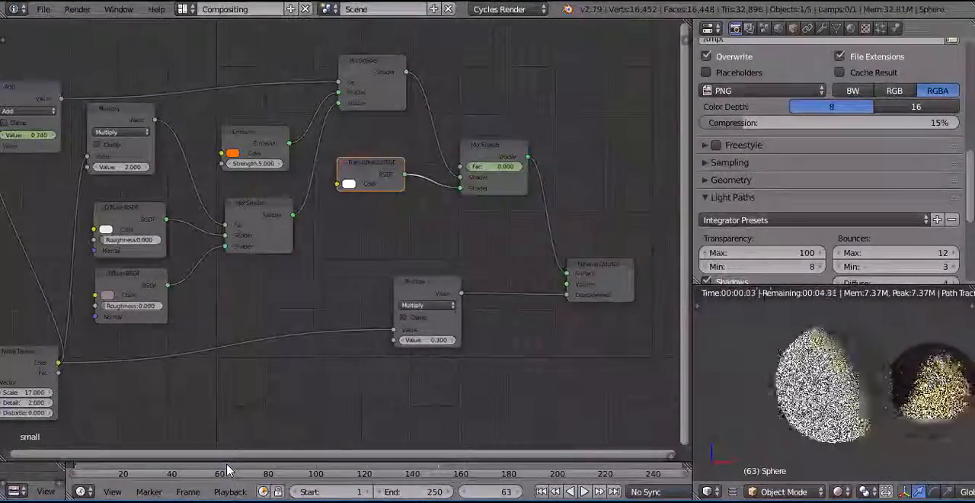
{"action": "key", "text": "alt+a"}
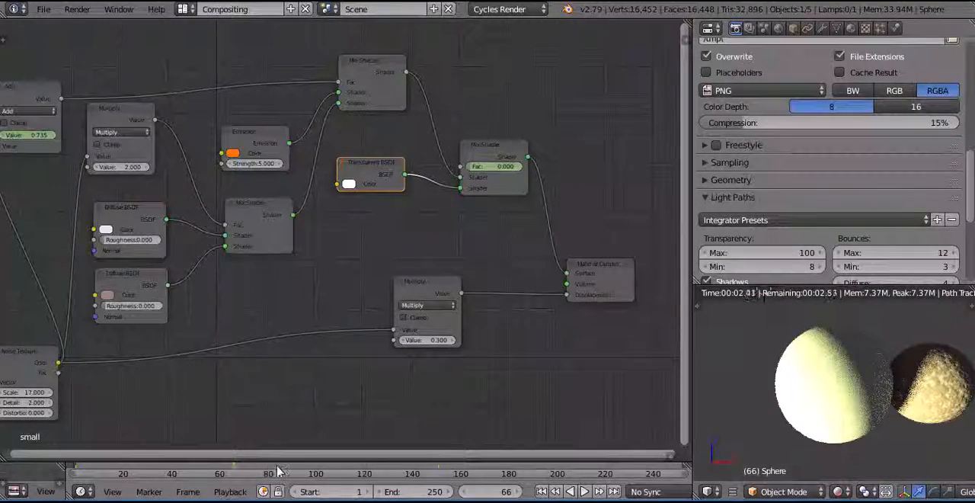
{"action": "key", "text": "alt+a"}
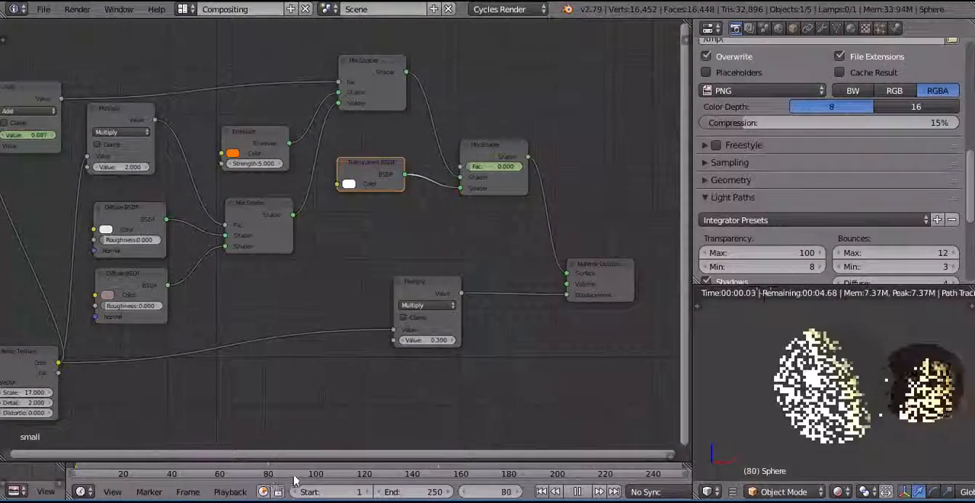
{"action": "key", "text": "alt+a"}
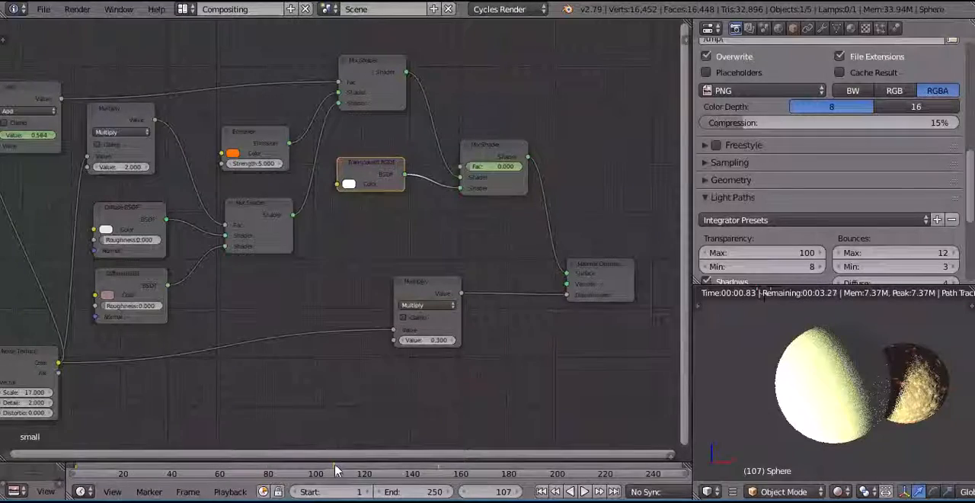
{"action": "left_click_drag", "start_coordinate": [335, 460], "coordinate": [453, 464]}
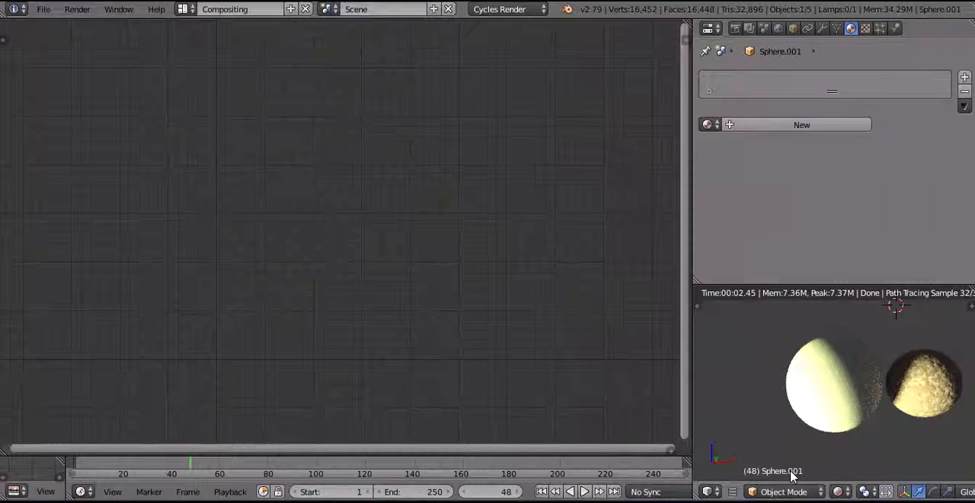
Return the 3D viewport to Solid shading and assign the existing "small" material to the large sphere.
{"action": "left_click", "coordinate": [847, 493]}
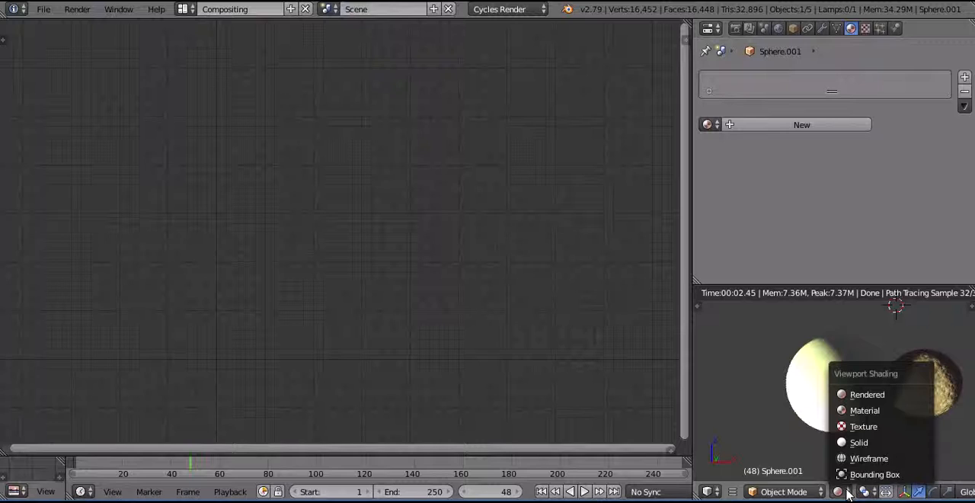
{"action": "left_click", "coordinate": [856, 443]}
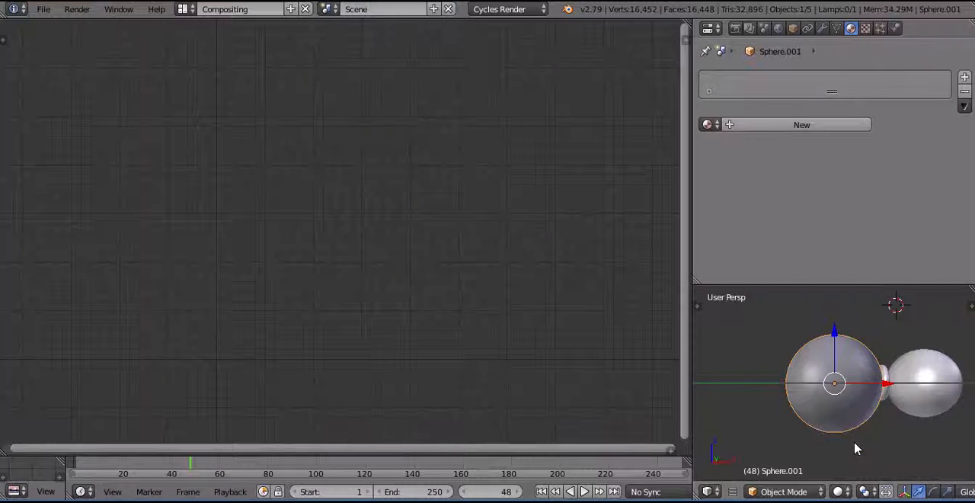
{"action": "left_click", "coordinate": [709, 125]}
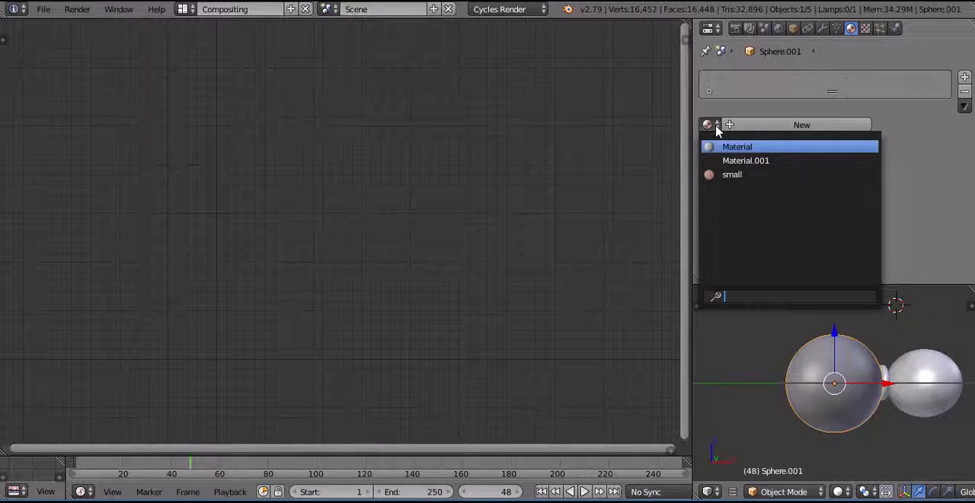
{"action": "left_click", "coordinate": [730, 176]}
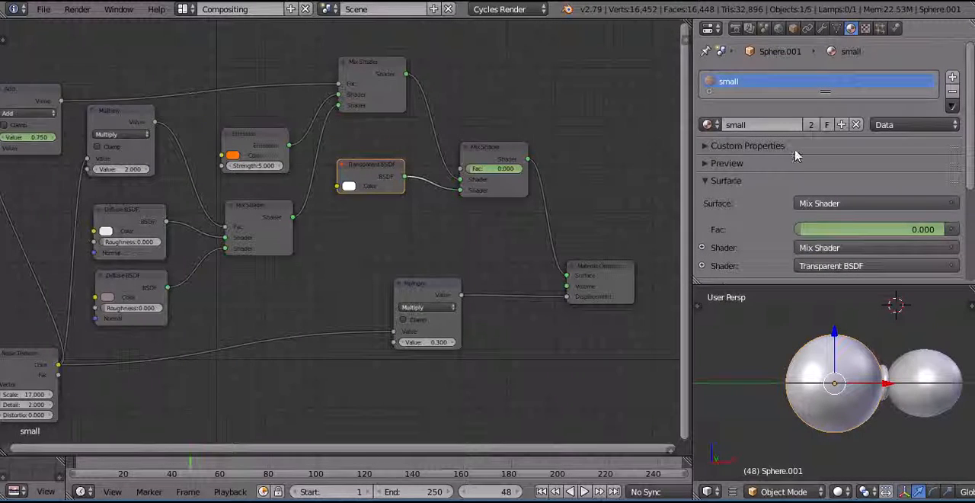
Make the large sphere's material an independent copy named "large" and display the viewport in Rendered shading.
{"action": "left_click", "coordinate": [841, 126]}
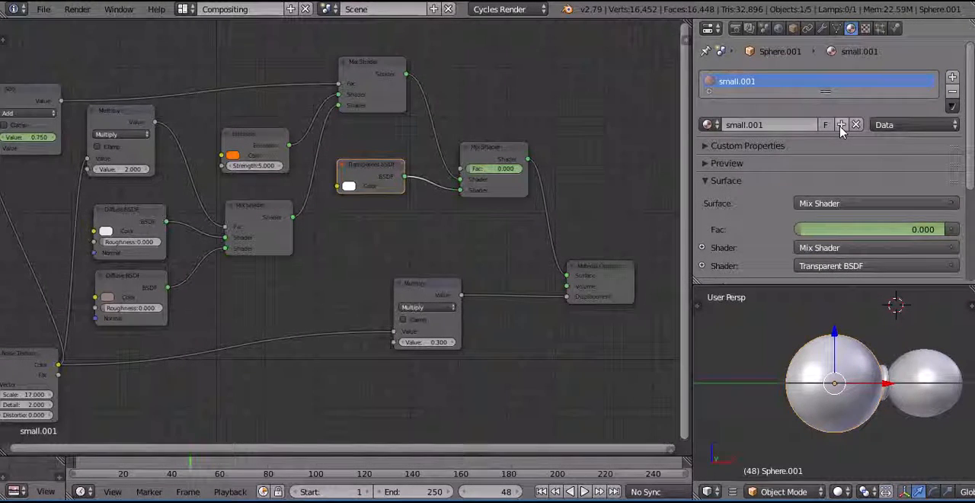
{"action": "left_click", "coordinate": [799, 125]}
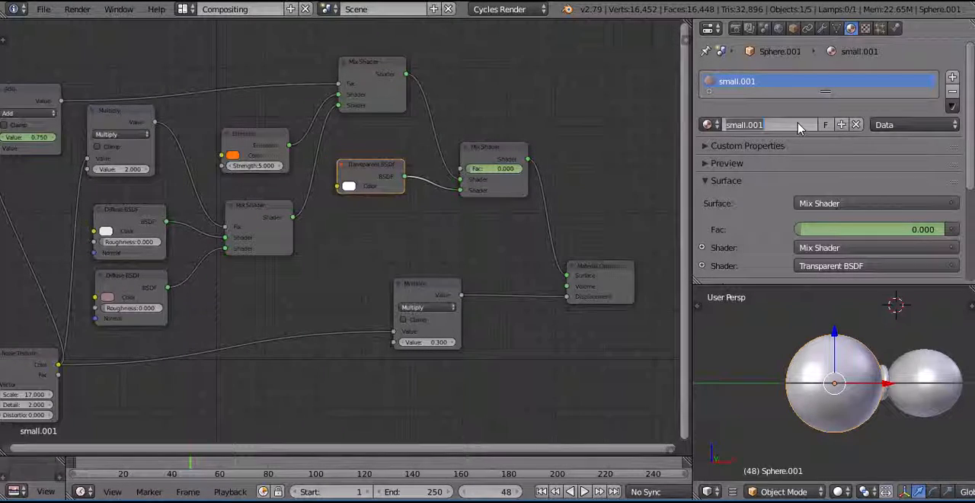
{"action": "type", "text": "lar"}
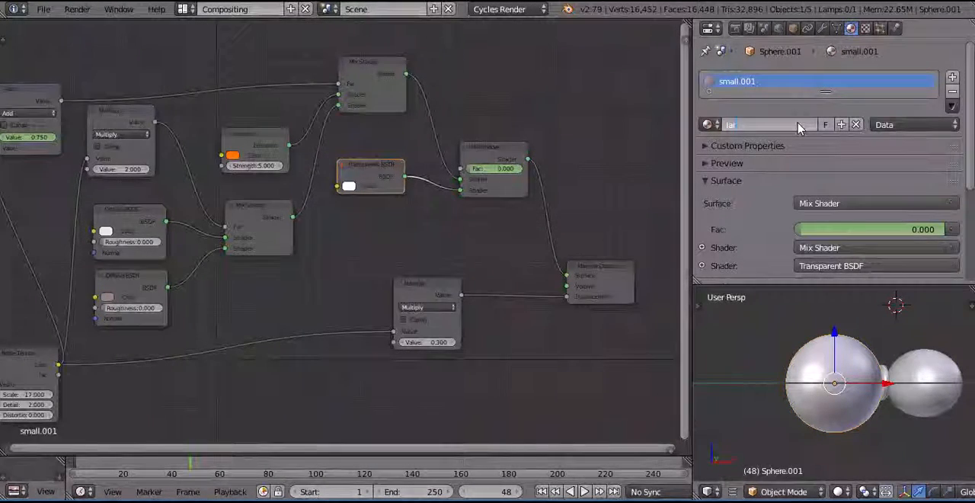
{"action": "type", "text": "ge"}
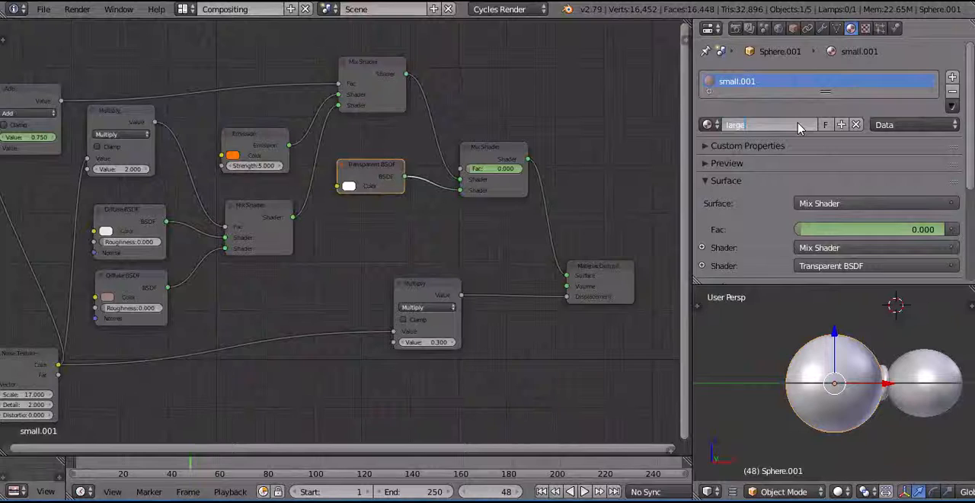
{"action": "key", "text": "Return"}
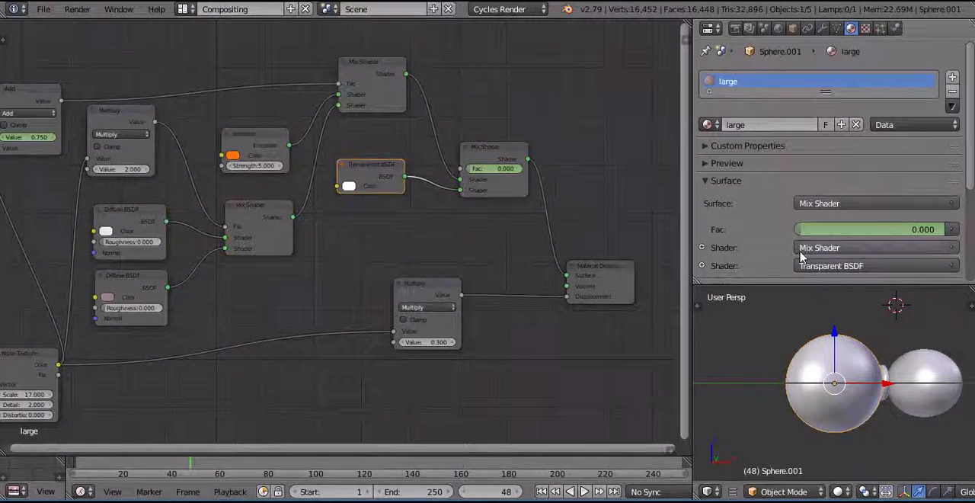
{"action": "left_click", "coordinate": [844, 494]}
{"action": "left_click", "coordinate": [842, 394]}
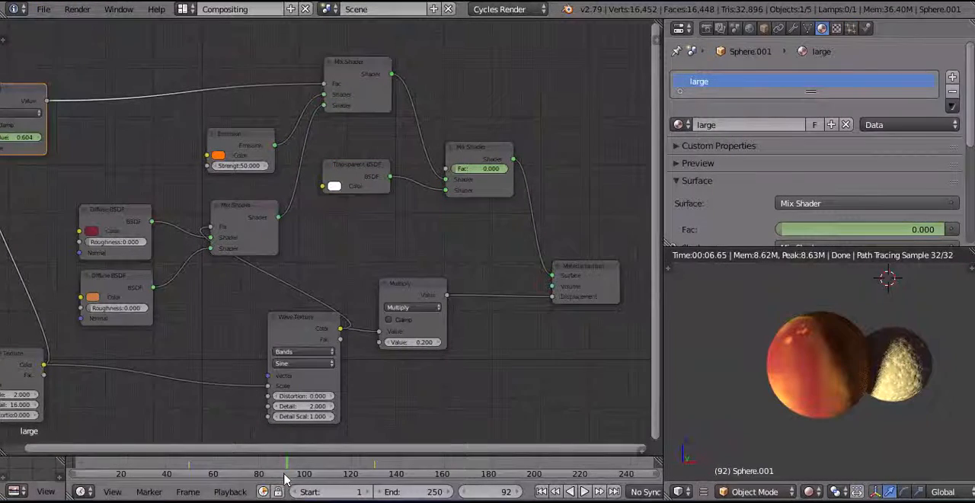
Scrub the timeline from frame 92 to 135 and back to 129 to examine the large sphere's dissolve.
{"action": "left_click_drag", "start_coordinate": [285, 463], "coordinate": [385, 467]}
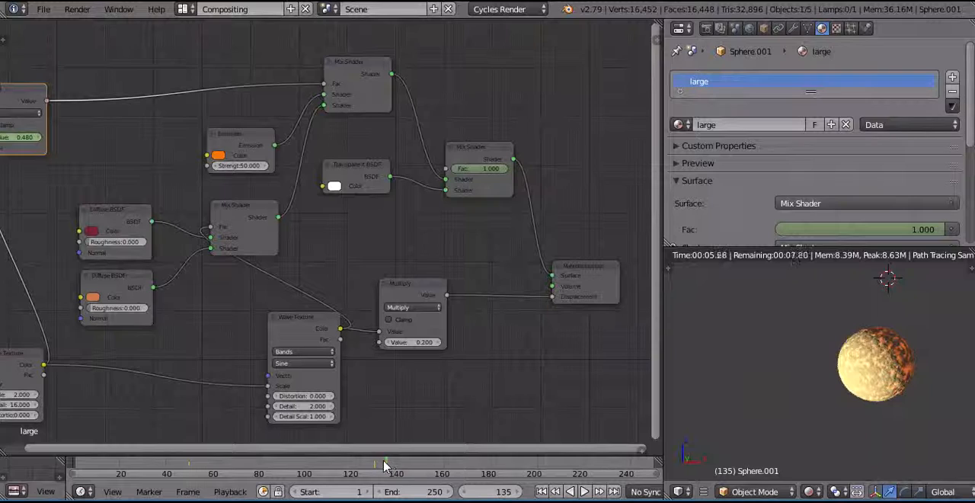
{"action": "left_click_drag", "start_coordinate": [383, 466], "coordinate": [373, 466]}
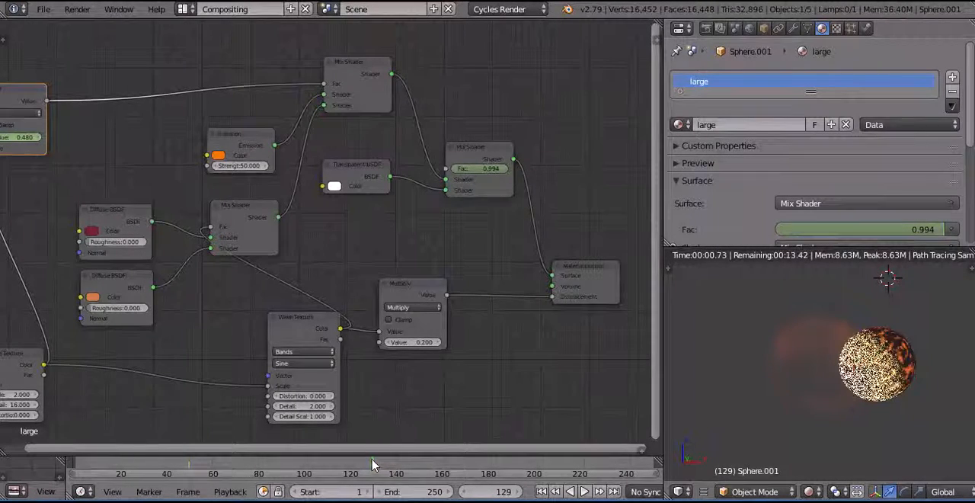
Switch to the Default screen layout and display the 3D viewport in Solid shading.
{"action": "left_click", "coordinate": [190, 9]}
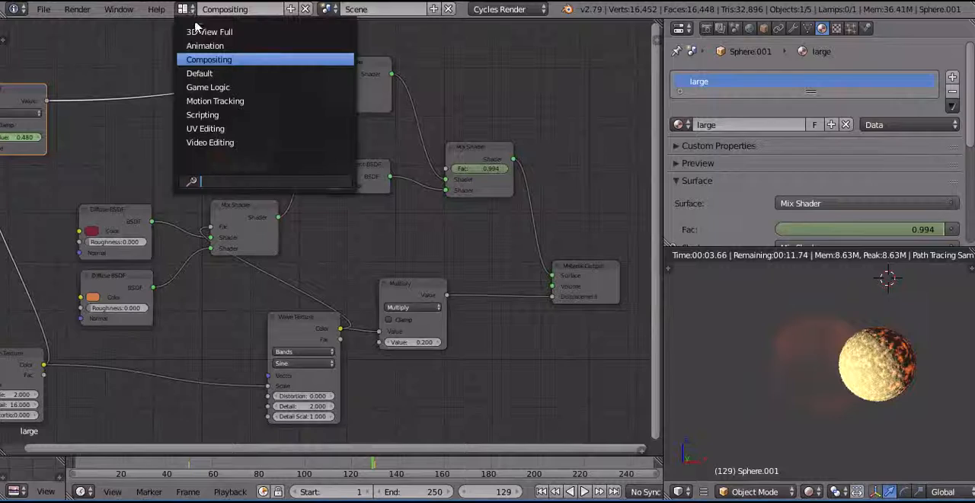
{"action": "left_click", "coordinate": [199, 74]}
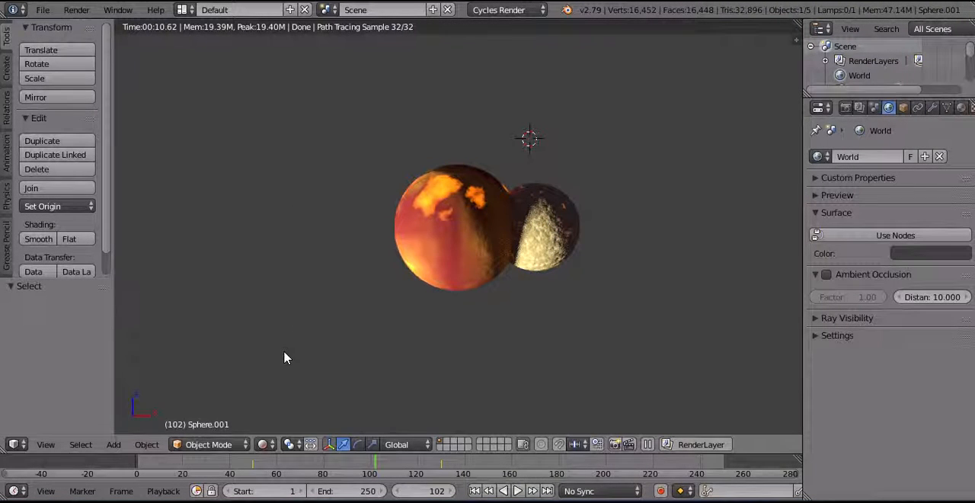
{"action": "left_click", "coordinate": [274, 443]}
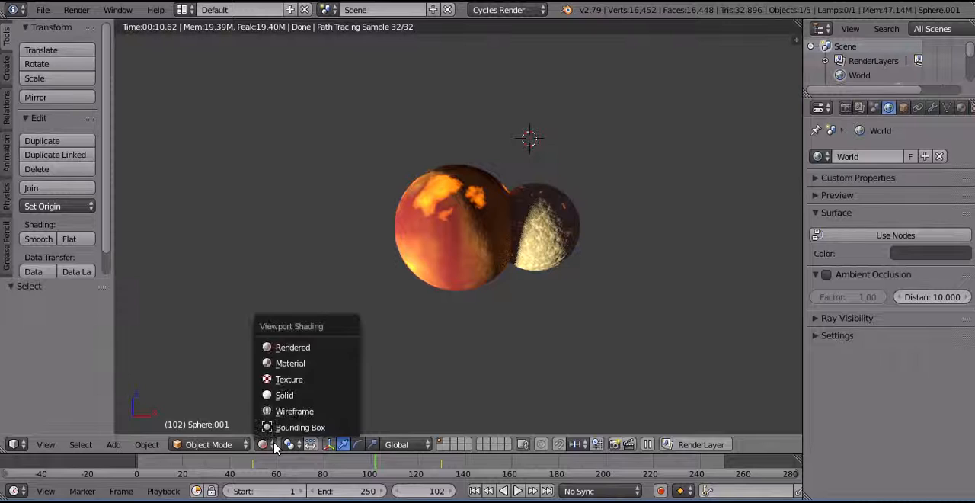
{"action": "left_click", "coordinate": [286, 396]}
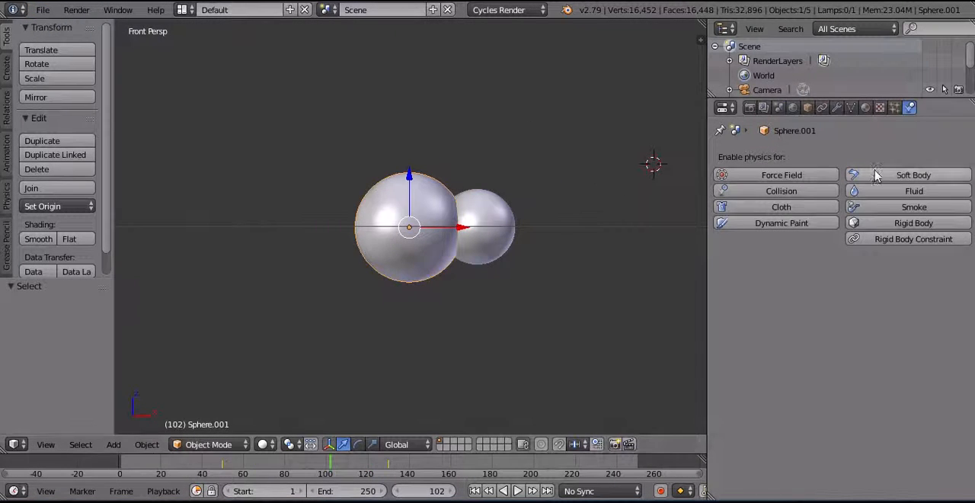
Enable Soft Body physics on the large sphere and set its gravity field weight to 0.
{"action": "left_click", "coordinate": [884, 176]}
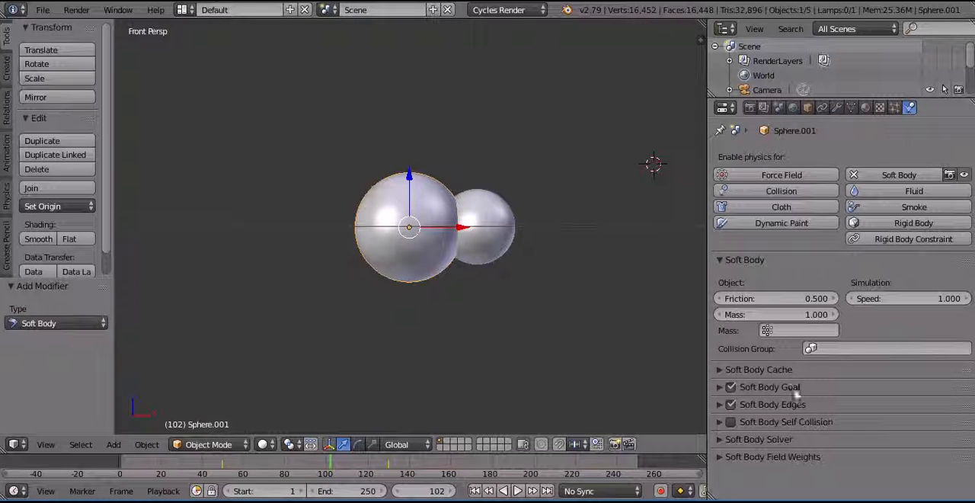
{"action": "left_click", "coordinate": [772, 458]}
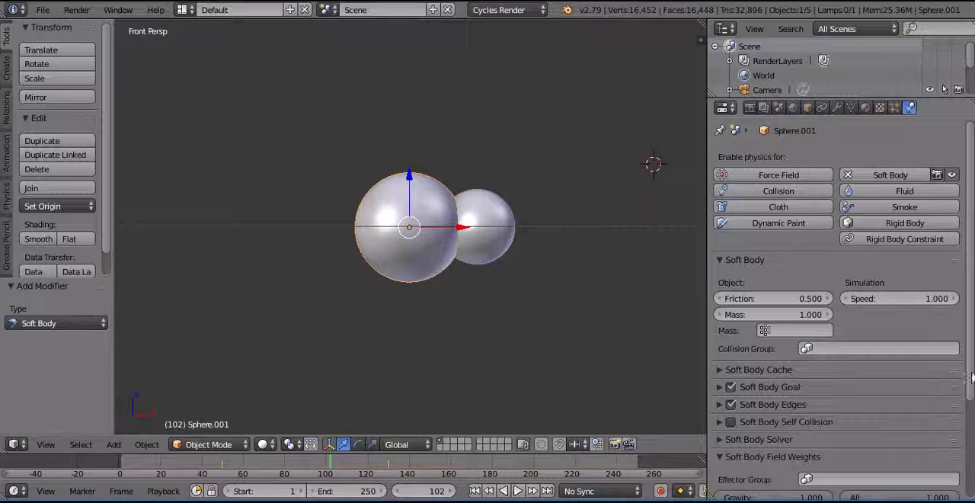
{"action": "scroll", "coordinate": [969, 381], "scroll_direction": "down", "scroll_amount": 3}
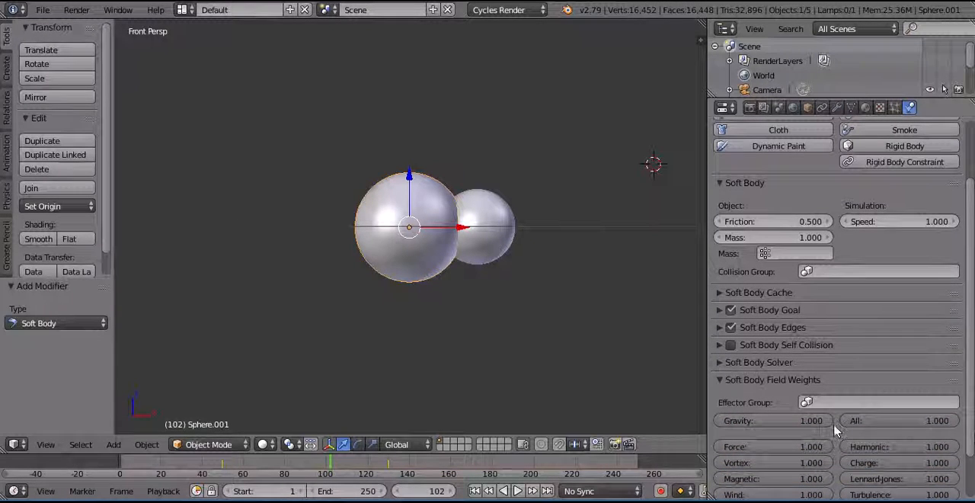
{"action": "left_click", "coordinate": [802, 424]}
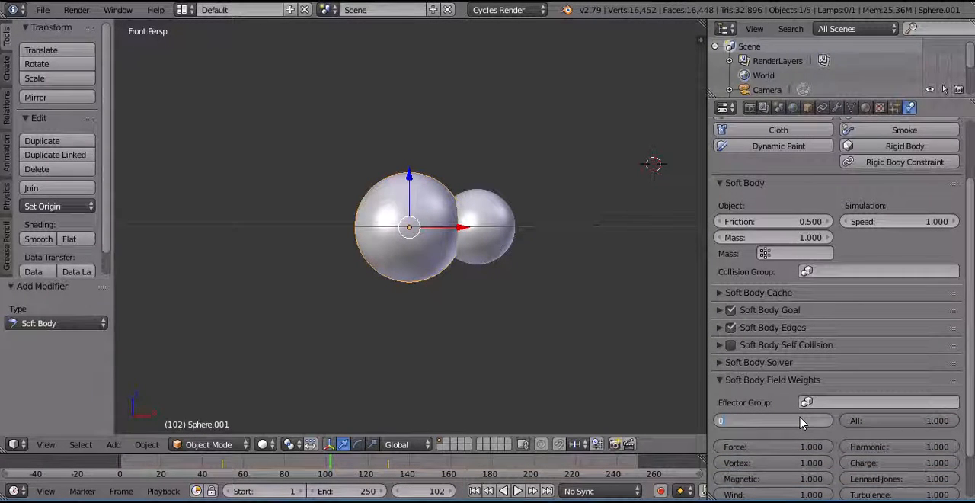
{"action": "key", "text": "Return"}
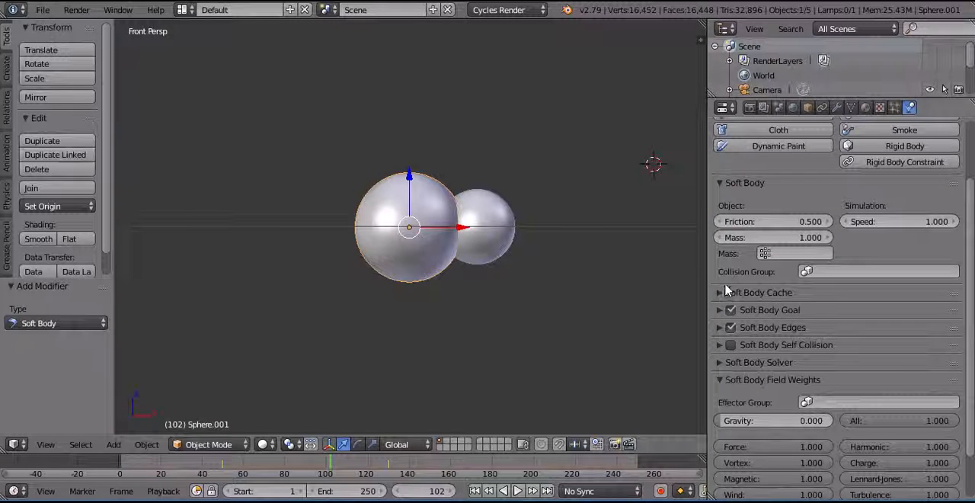
Enable Collision physics on the smaller sphere and play the animation from frame 63 to check the impact on the large sphere.
{"action": "right_click", "coordinate": [493, 238]}
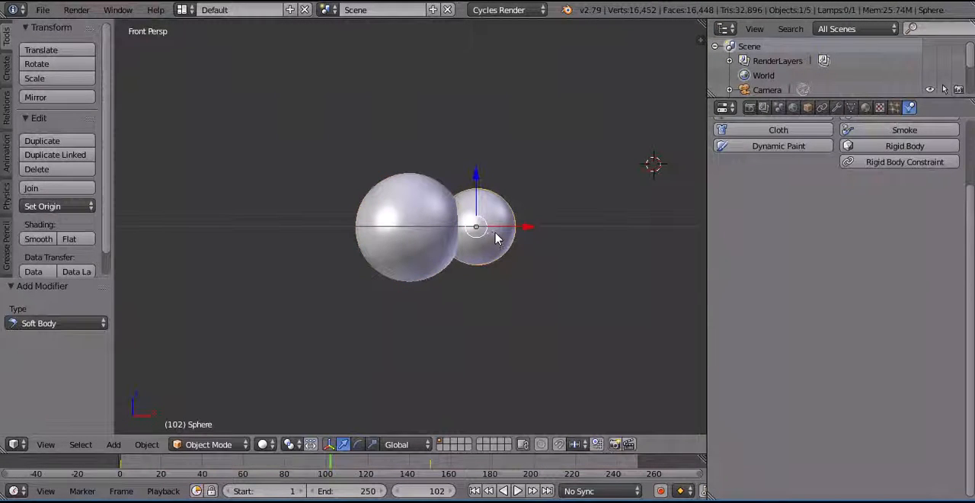
{"action": "left_click_drag", "start_coordinate": [971, 242], "coordinate": [972, 190]}
{"action": "left_click", "coordinate": [792, 183]}
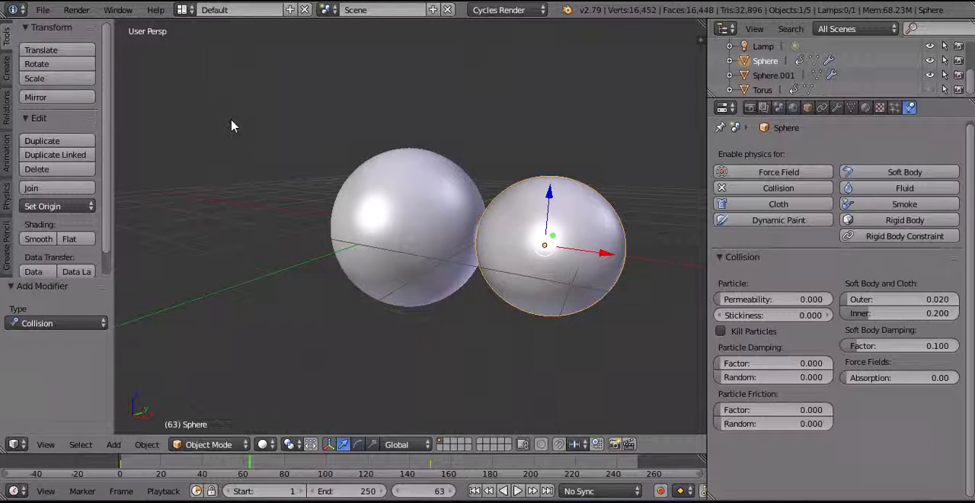
{"action": "left_click", "coordinate": [518, 491]}
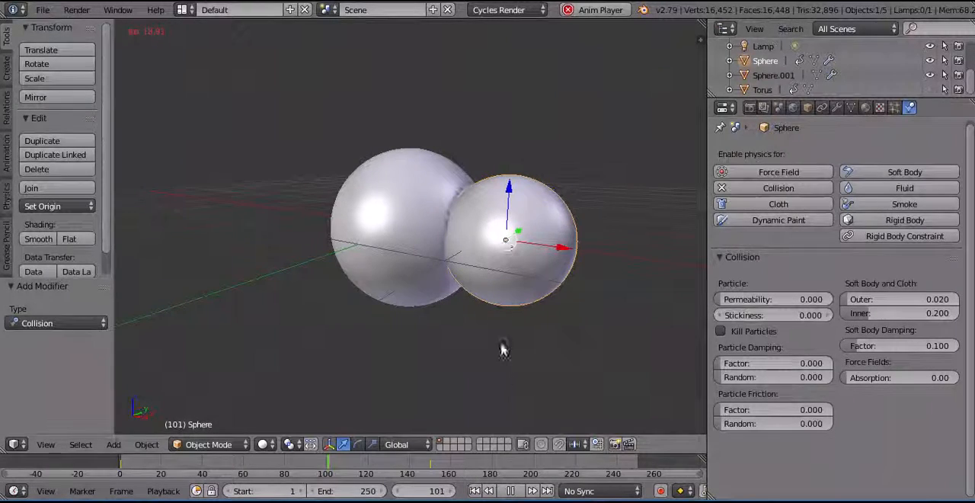
{"action": "left_click", "coordinate": [513, 491]}
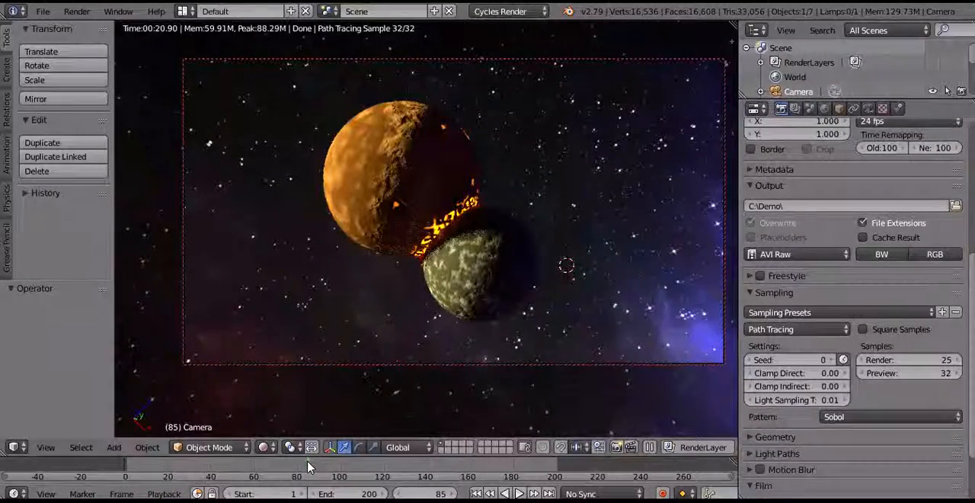
Play the finished scene's camera view from frame 85, stop at frame 109, and start playback of the rendered animation.
{"action": "key", "text": "alt+a"}
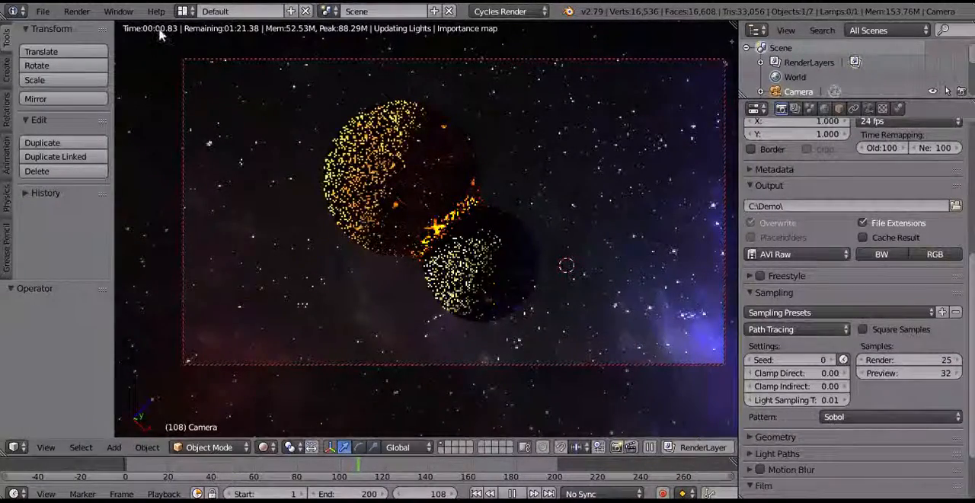
{"action": "key", "text": "alt+a"}
{"action": "left_click", "coordinate": [77, 12]}
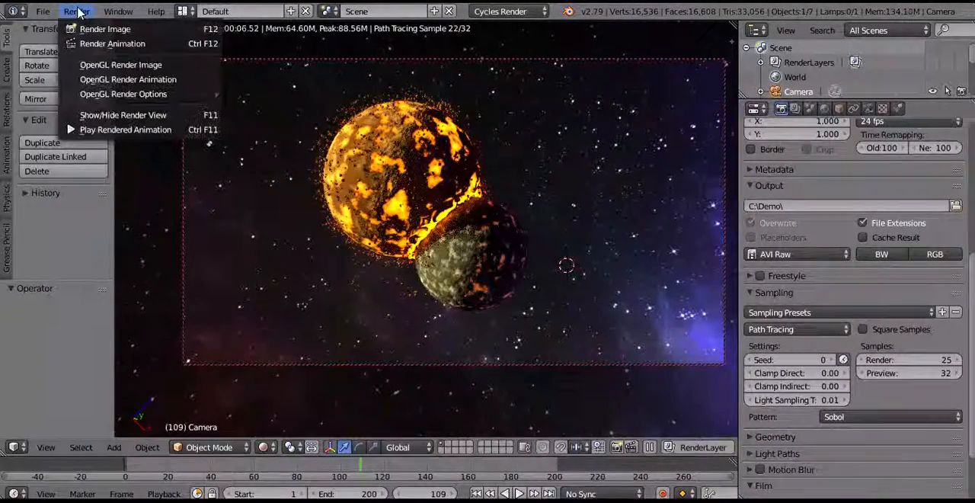
{"action": "left_click", "coordinate": [112, 131]}
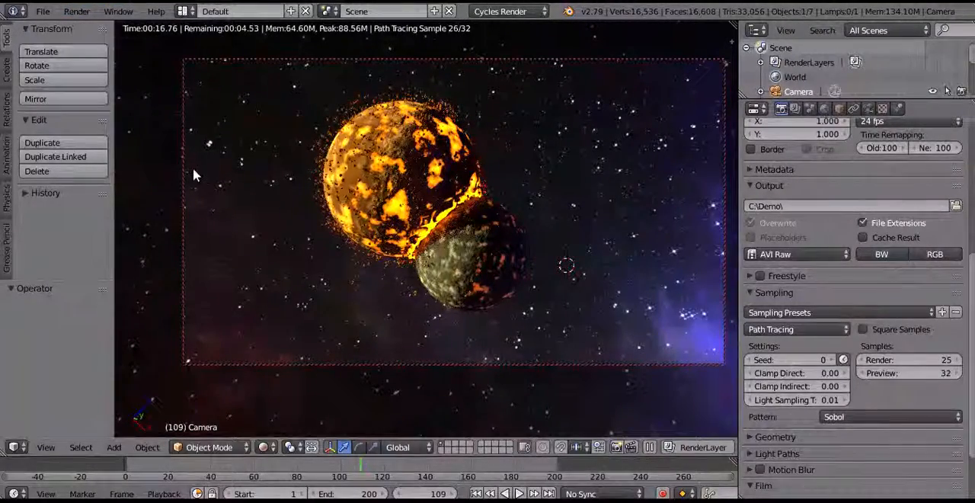